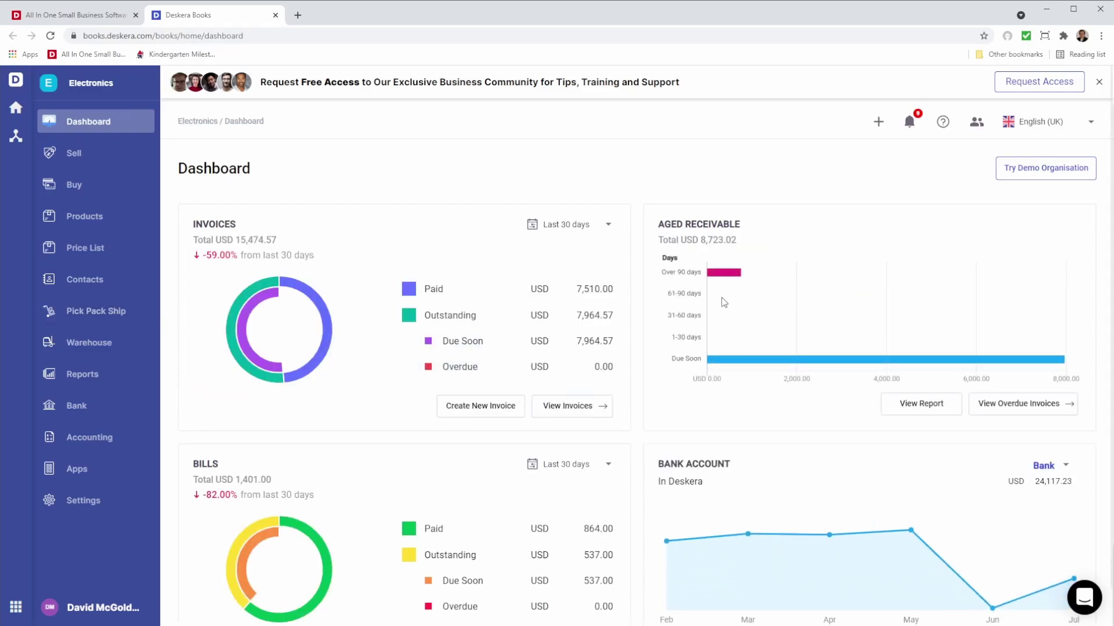
- Start a new invoice from the Sell records
{"action": "scroll", "coordinate": [816, 517], "scroll_direction": "down", "scroll_amount": 5}
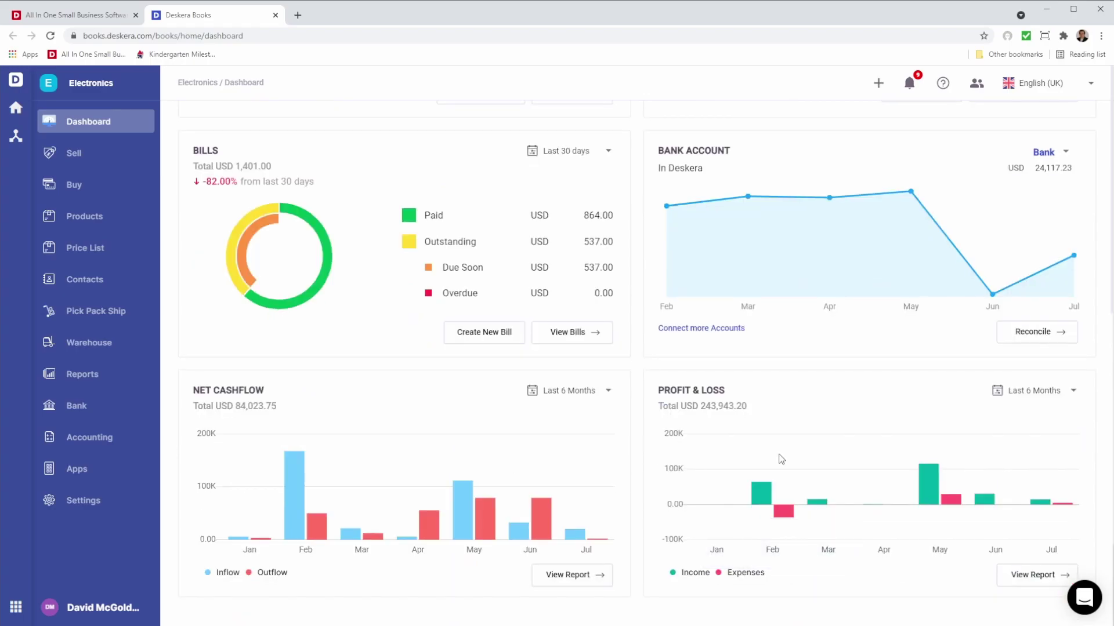
{"action": "scroll", "coordinate": [781, 459], "scroll_direction": "up", "scroll_amount": 5}
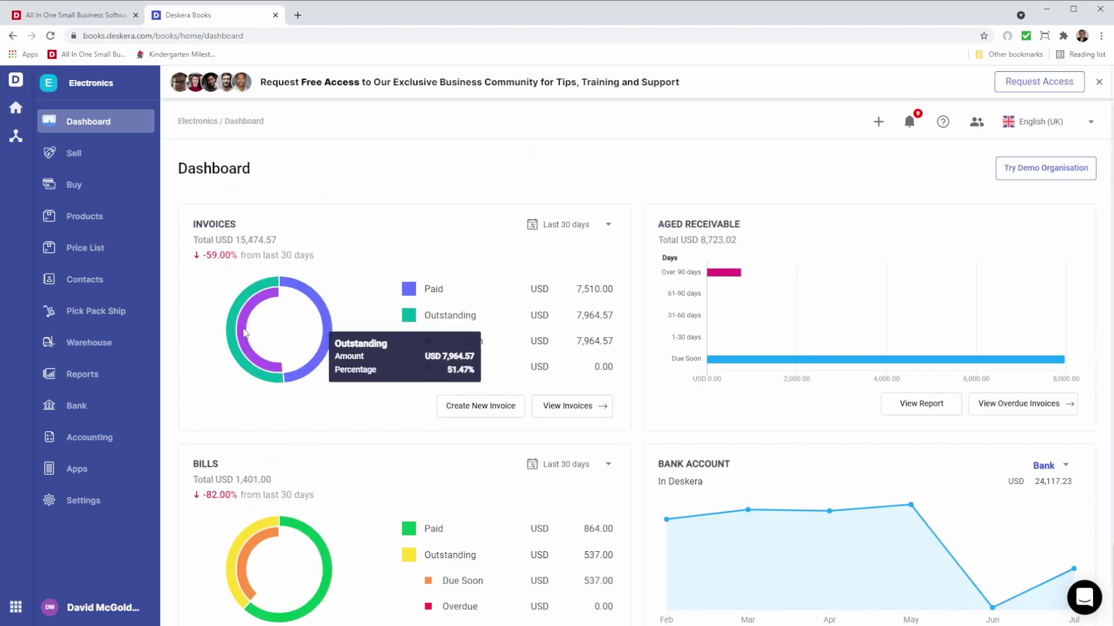
{"action": "left_click", "coordinate": [103, 163]}
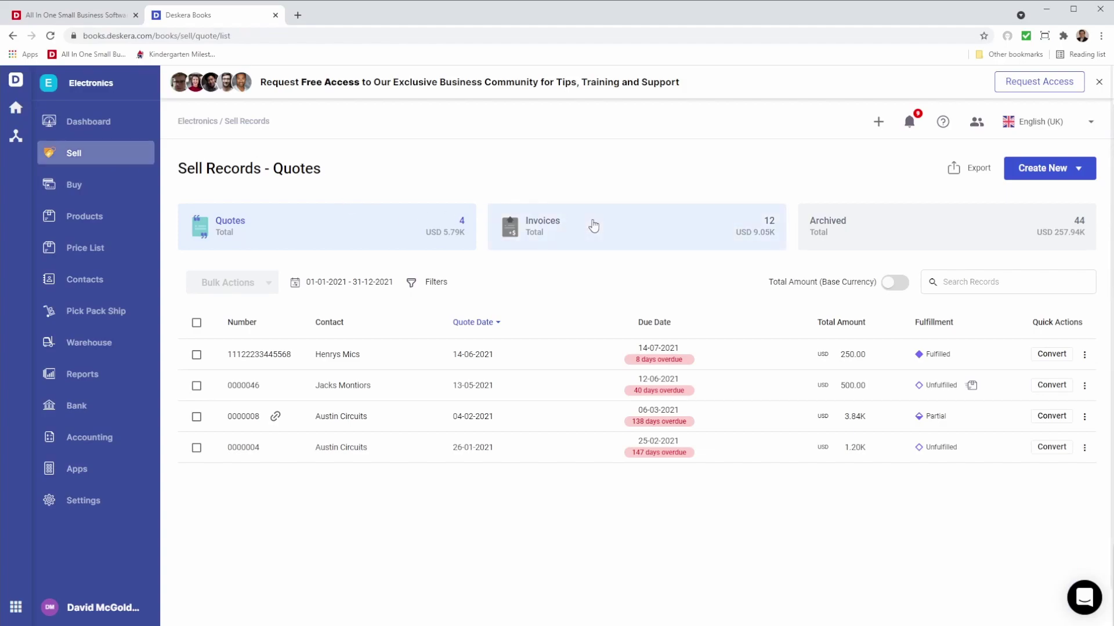
{"action": "left_click", "coordinate": [1042, 176]}
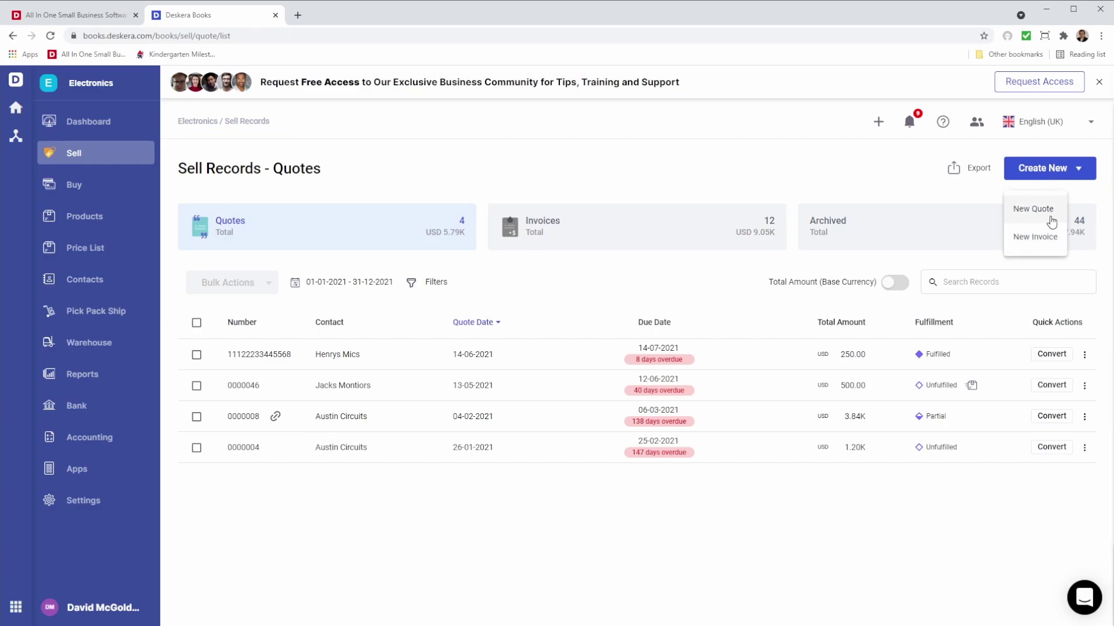
{"action": "left_click", "coordinate": [1034, 249]}
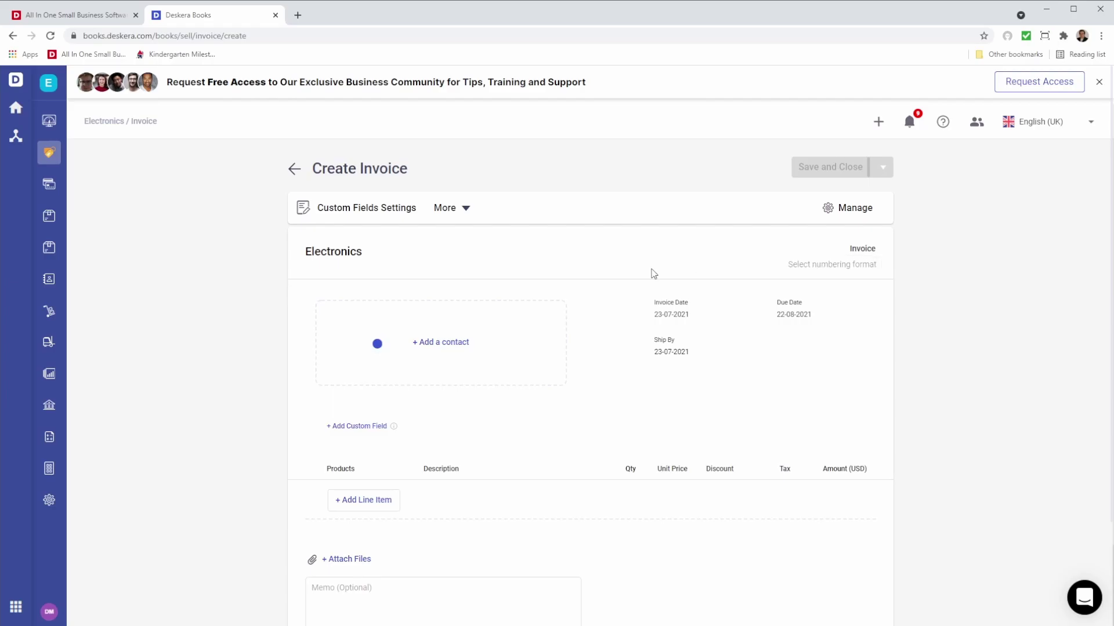
{"action": "left_click", "coordinate": [376, 344]}
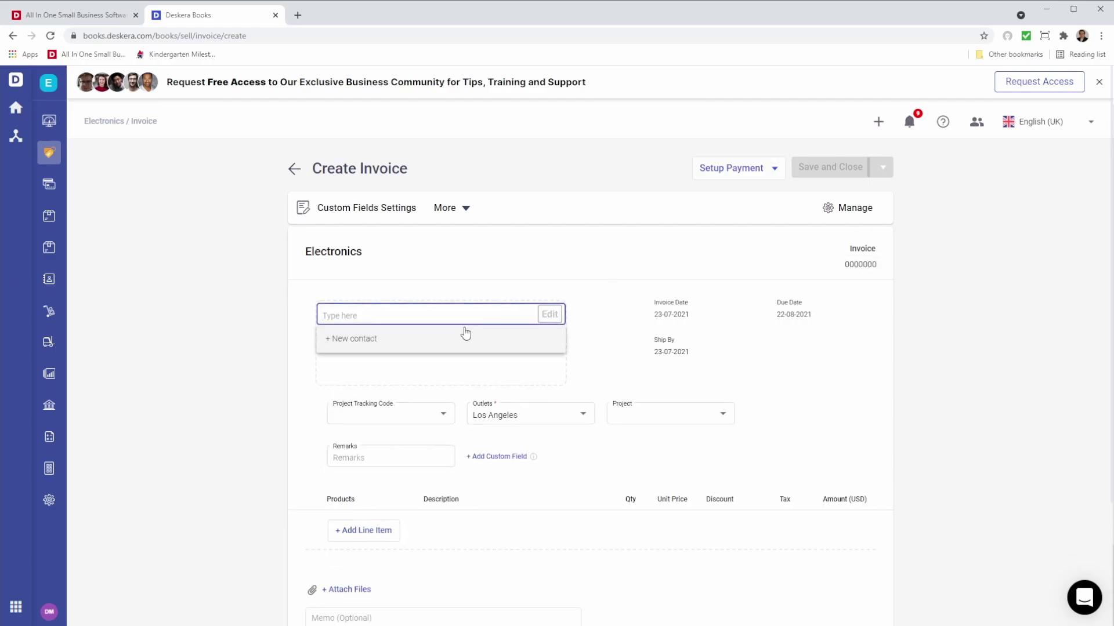
{"action": "left_click", "coordinate": [358, 344]}
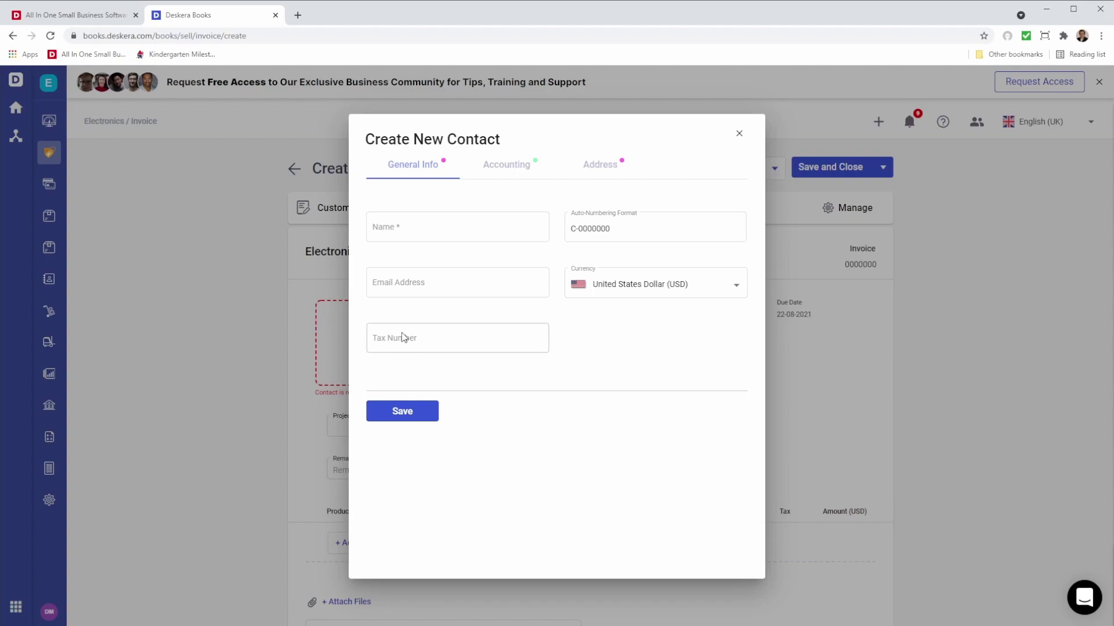
{"action": "left_click", "coordinate": [738, 135]}
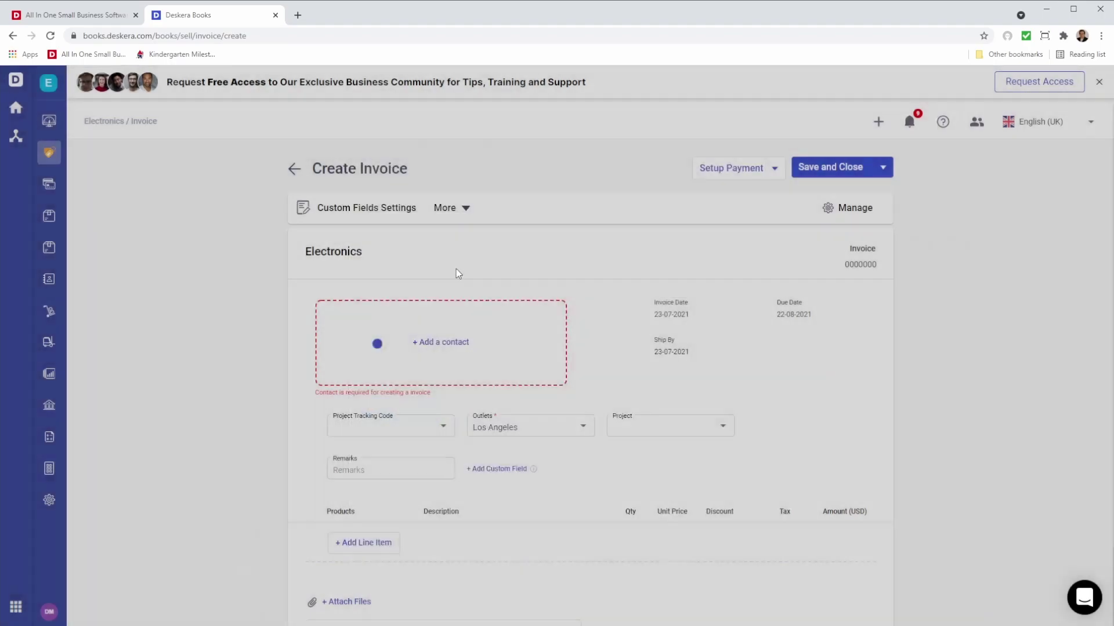
- Assign the existing Los Angeles contact billed in USD to the invoice and add a line item
{"action": "left_click", "coordinate": [356, 332]}
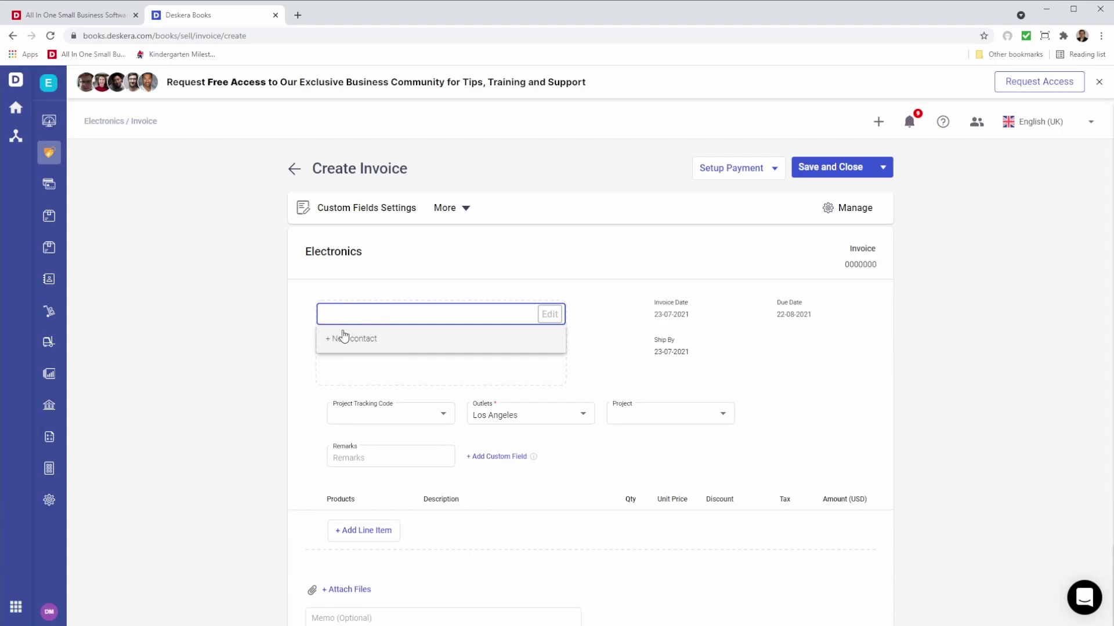
{"action": "left_click", "coordinate": [376, 396]}
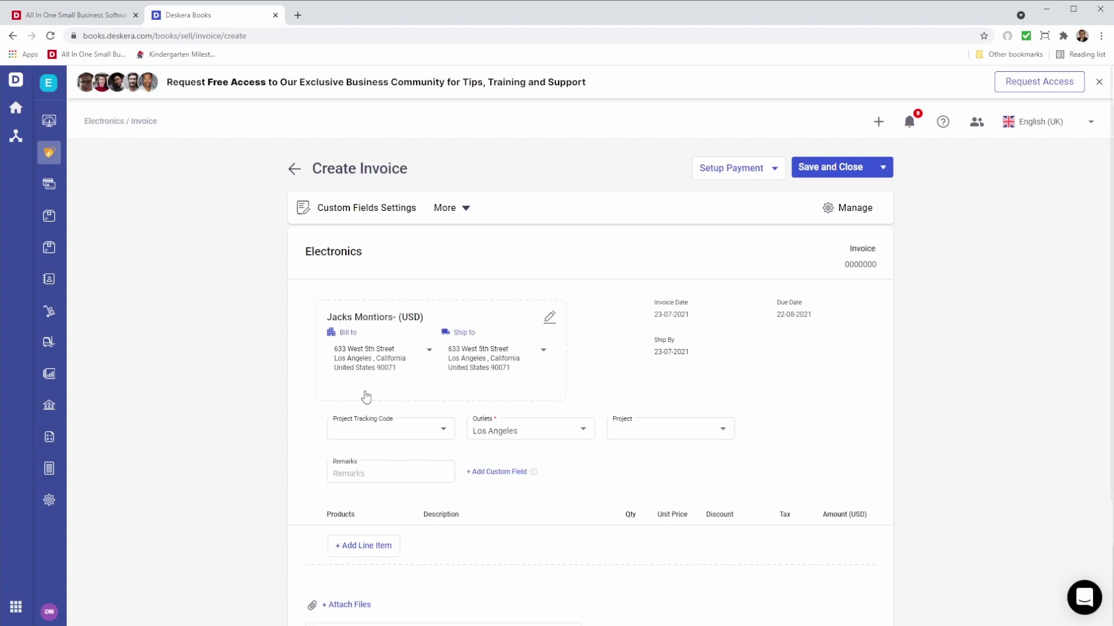
{"action": "scroll", "coordinate": [371, 406], "scroll_direction": "down", "scroll_amount": 2}
{"action": "left_click", "coordinate": [365, 425]}
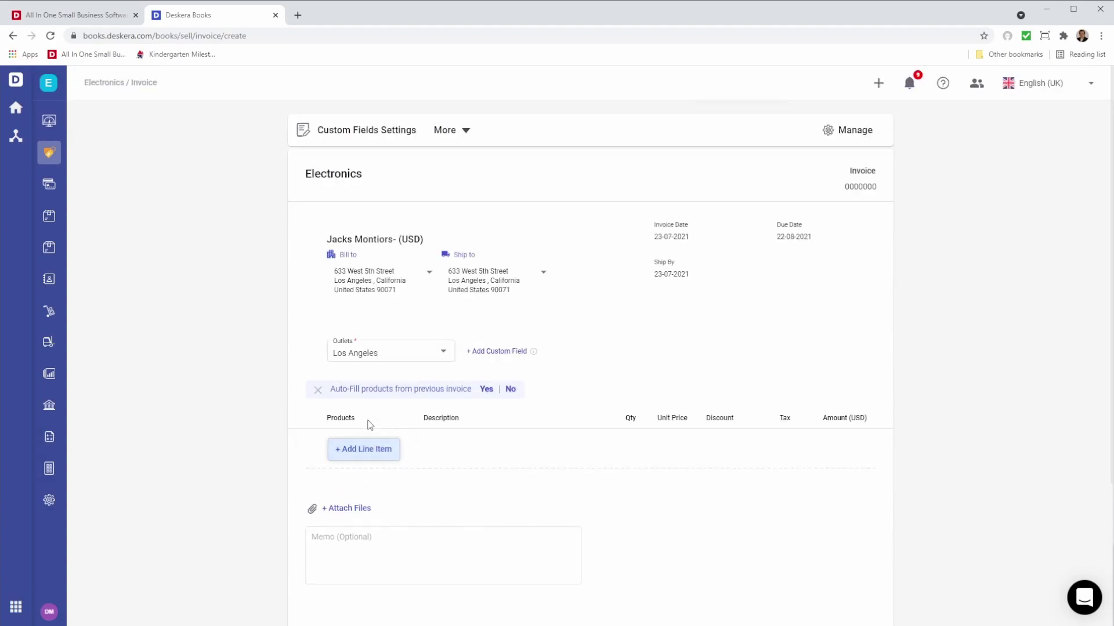
{"action": "left_click", "coordinate": [360, 443]}
{"action": "left_click", "coordinate": [357, 465]}
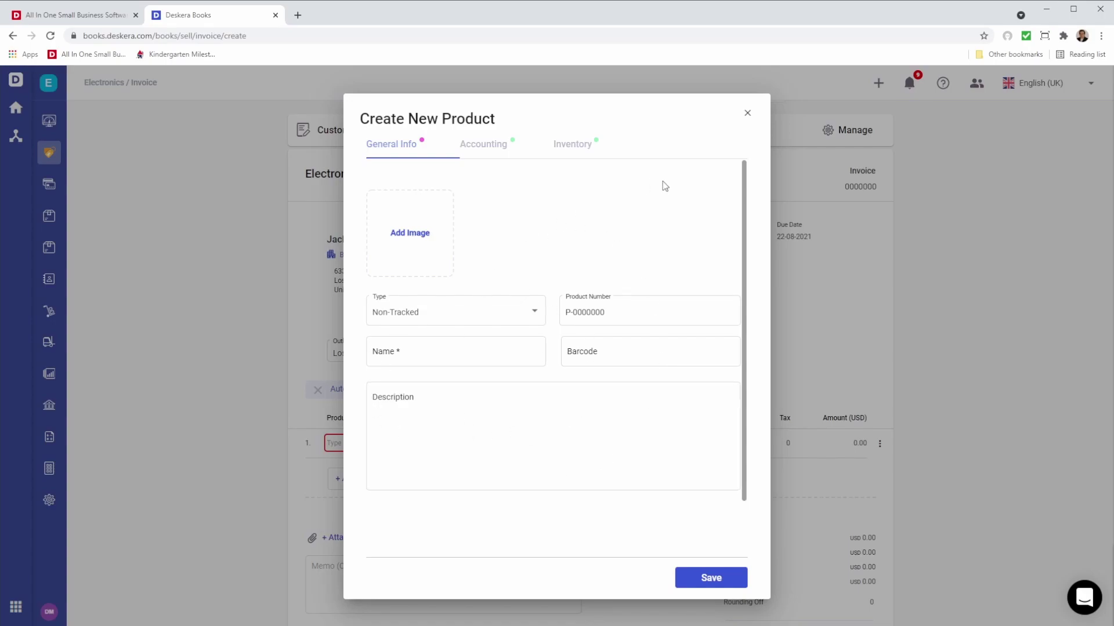
{"action": "left_click", "coordinate": [747, 113]}
- Choose the T Shirts Ultra Comfort - Cotton - Red/Large product for the first line item and set its quantity to 4
{"action": "left_click", "coordinate": [366, 443]}
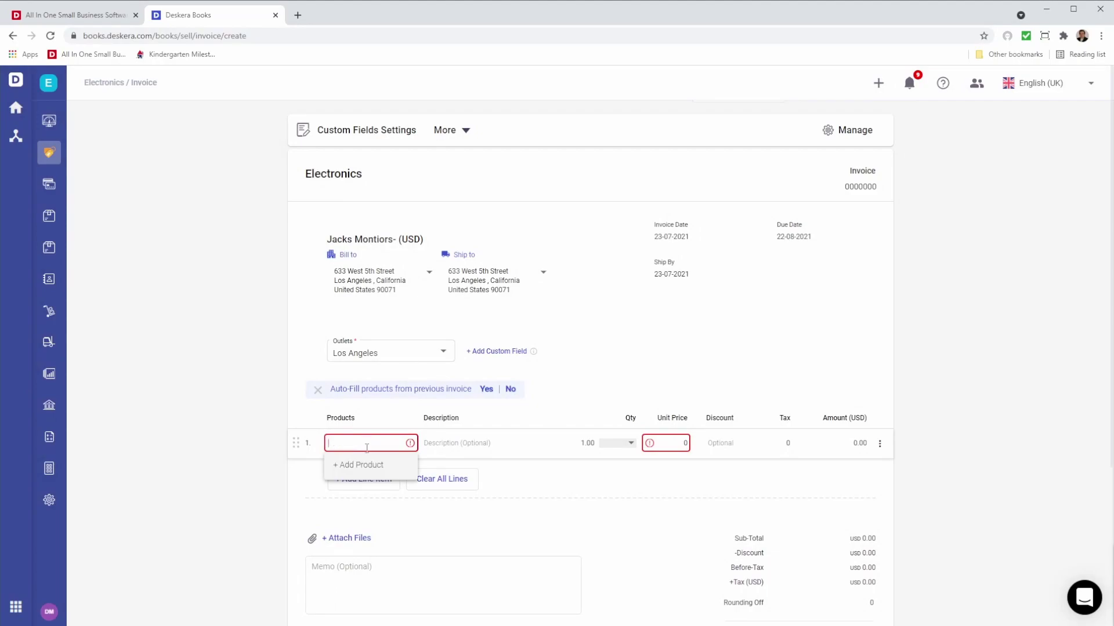
{"action": "left_click", "coordinate": [369, 525]}
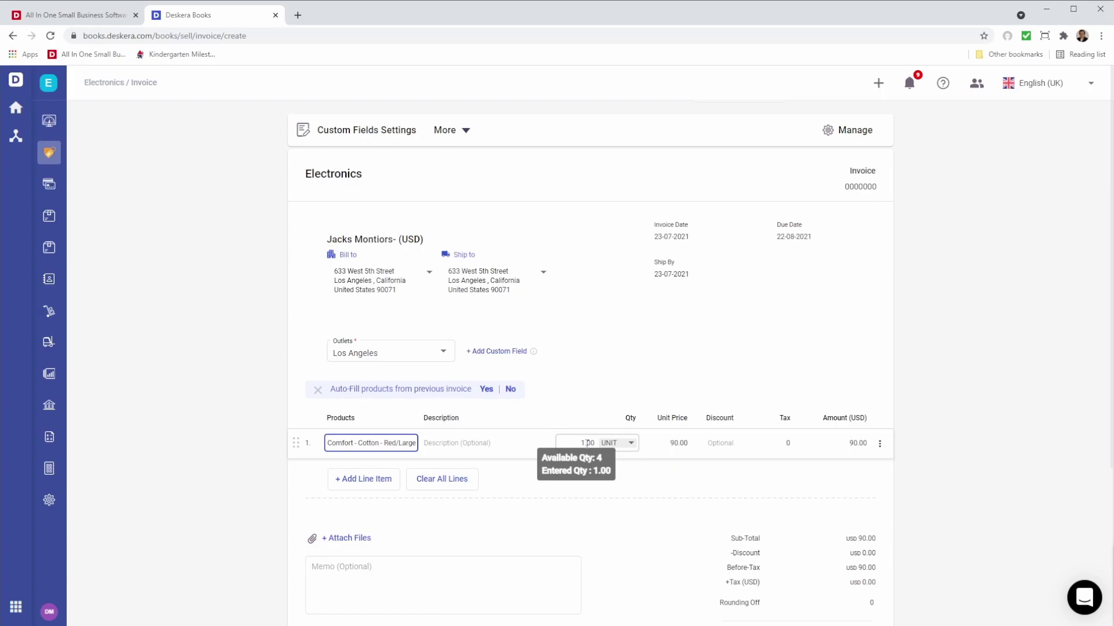
{"action": "left_click", "coordinate": [587, 442]}
{"action": "key", "text": "BackSpace"}
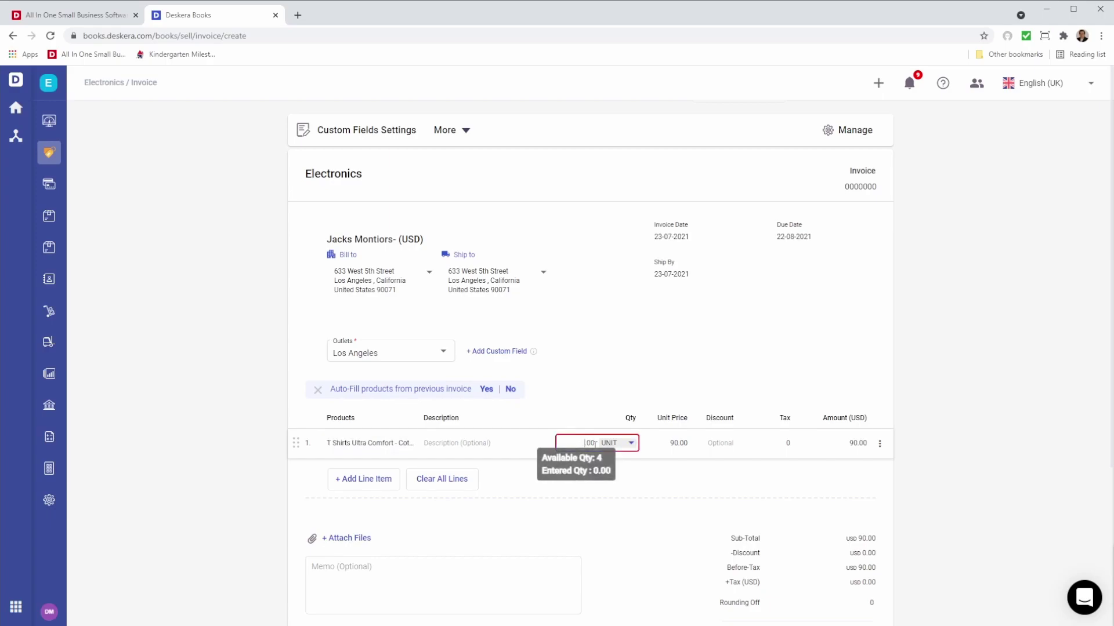
{"action": "type", "text": "4."}
{"action": "left_click", "coordinate": [679, 443]}
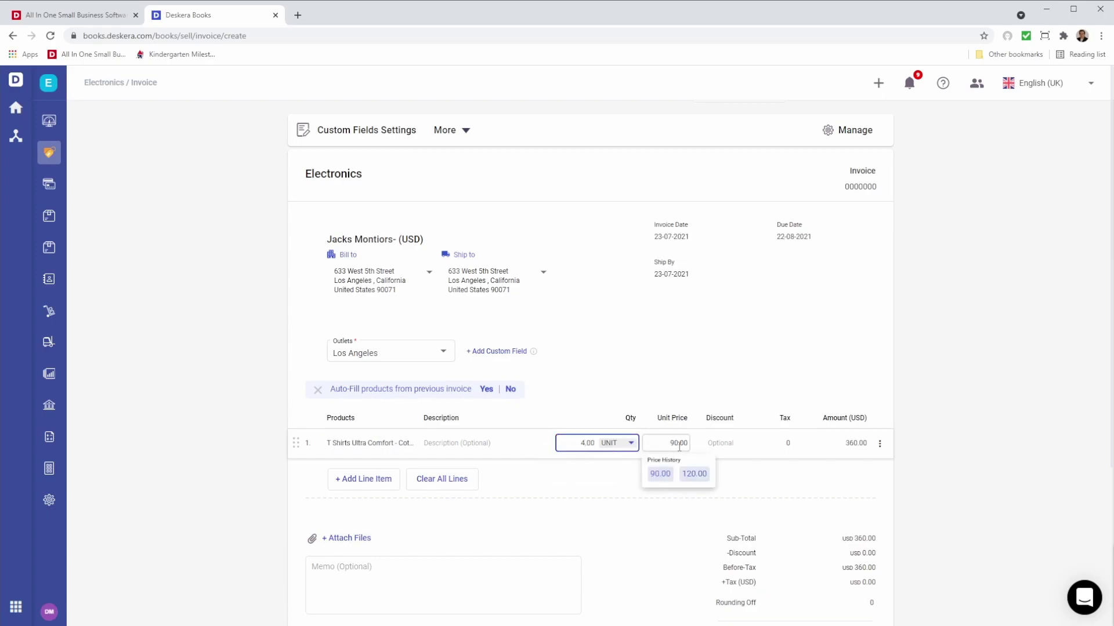
{"action": "left_click", "coordinate": [715, 444]}
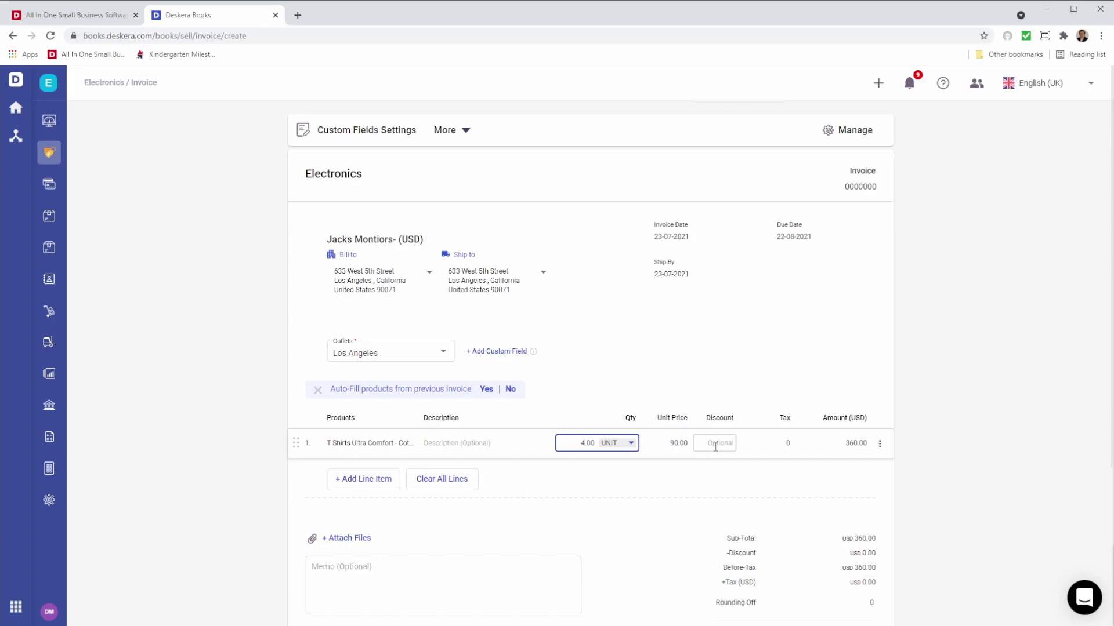
- Make the Project custom field visible on the invoice and save the custom field settings
{"action": "scroll", "coordinate": [717, 449], "scroll_direction": "down", "scroll_amount": 2}
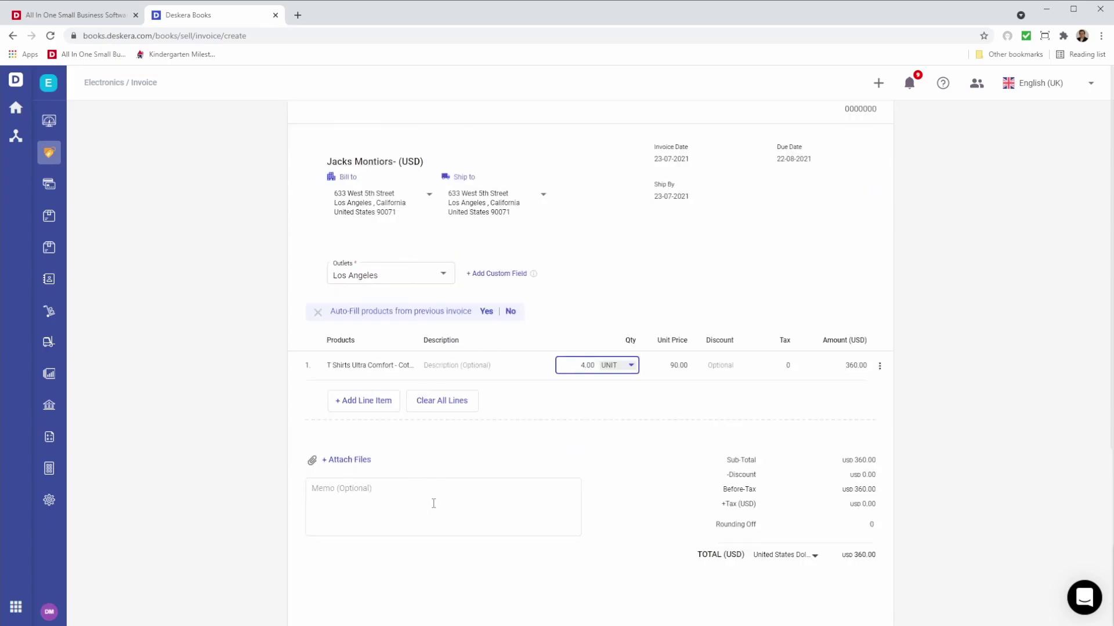
{"action": "scroll", "coordinate": [433, 503], "scroll_direction": "up", "scroll_amount": 3}
{"action": "left_click", "coordinate": [368, 214]}
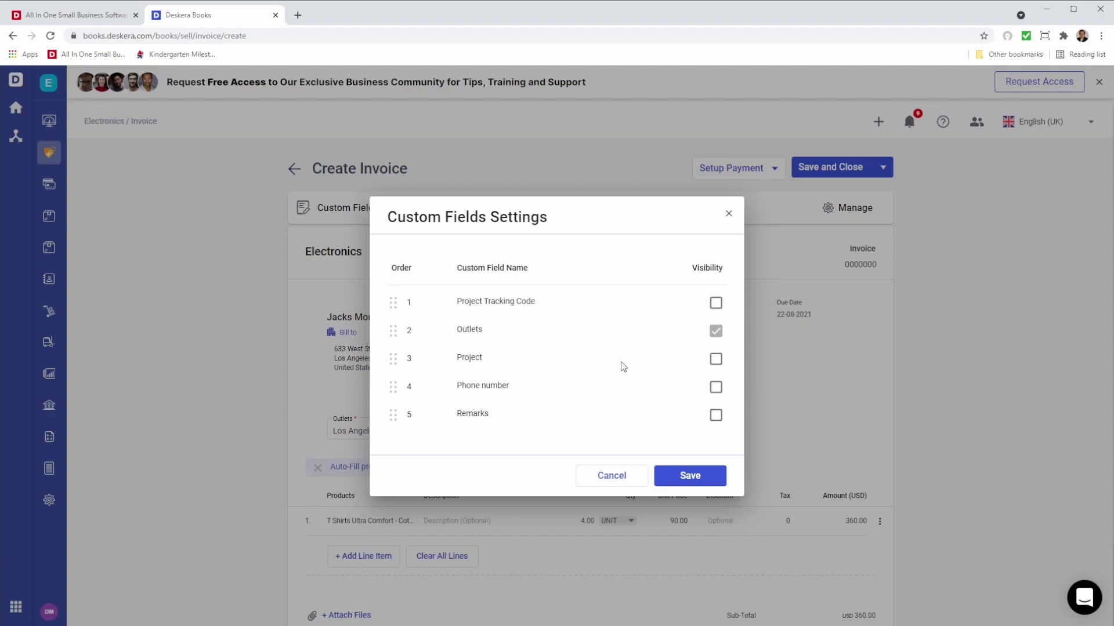
{"action": "left_click", "coordinate": [715, 359]}
{"action": "left_click", "coordinate": [690, 476]}
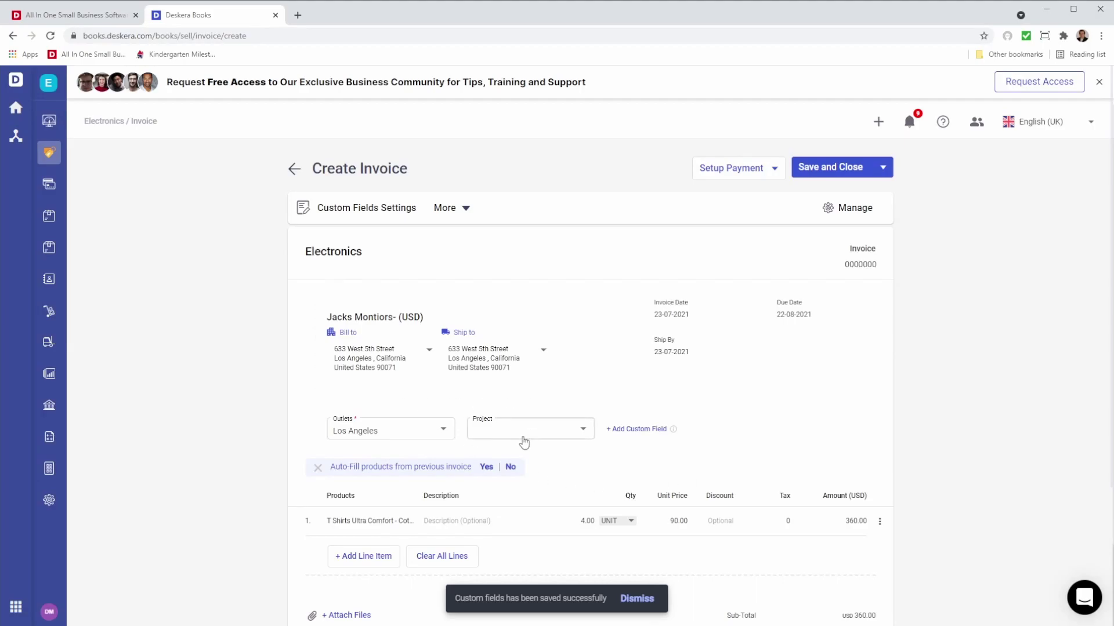
{"action": "left_click", "coordinate": [464, 216]}
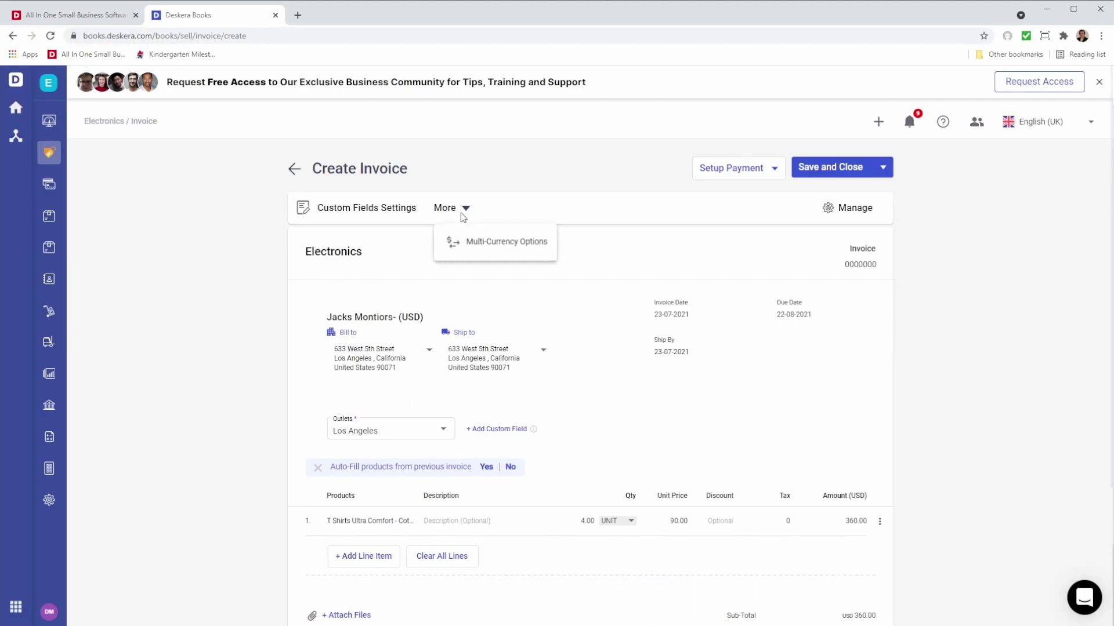
{"action": "left_click", "coordinate": [464, 240]}
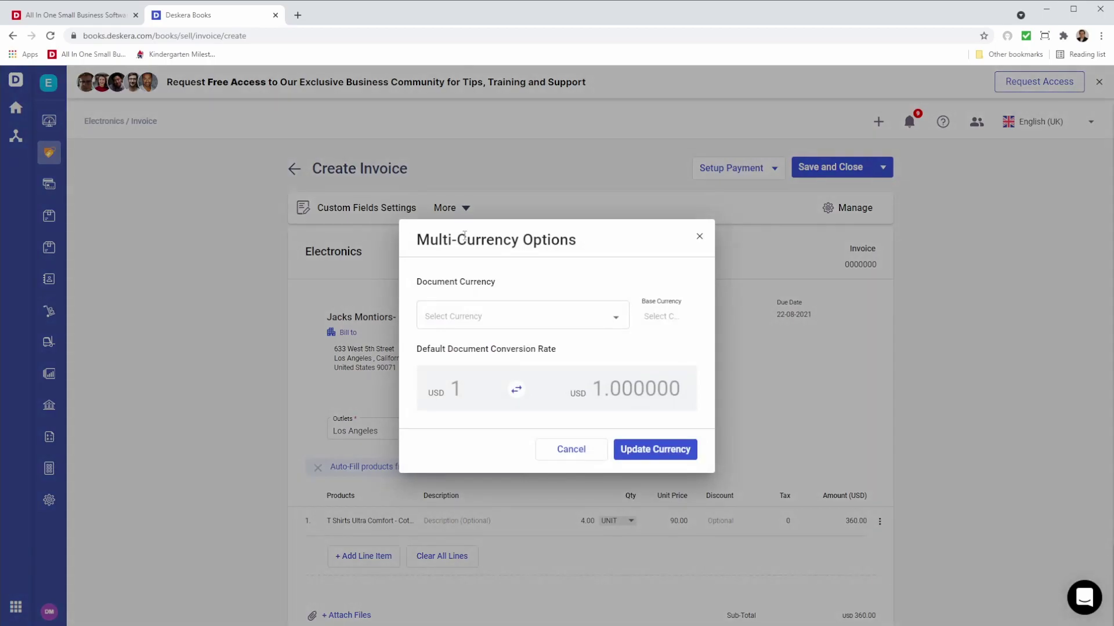
{"action": "left_click", "coordinate": [605, 328]}
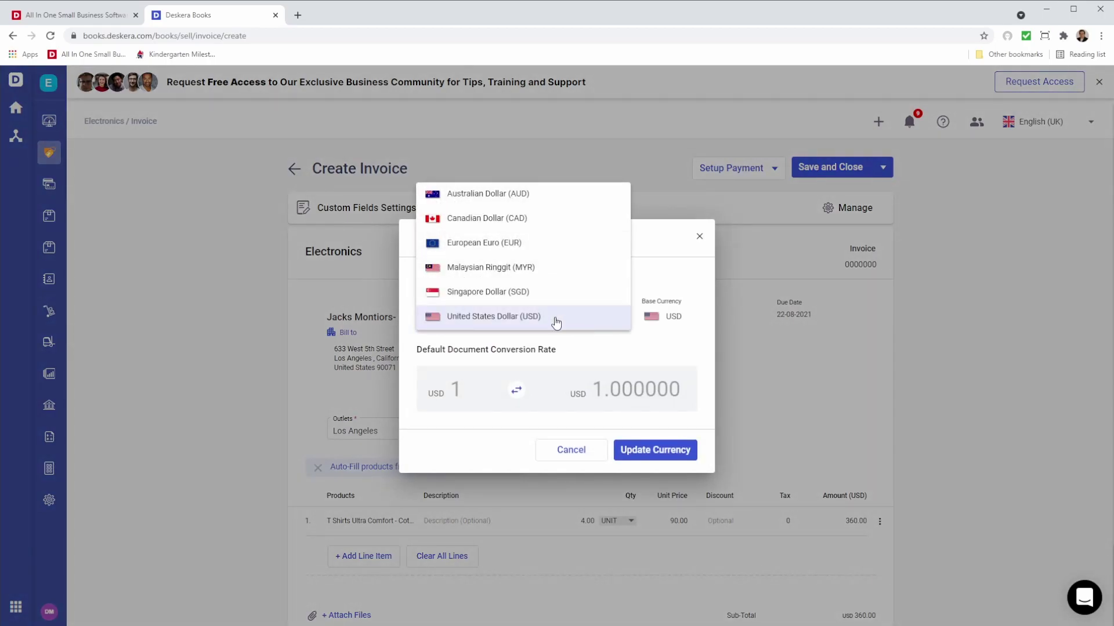
{"action": "left_click", "coordinate": [533, 220]}
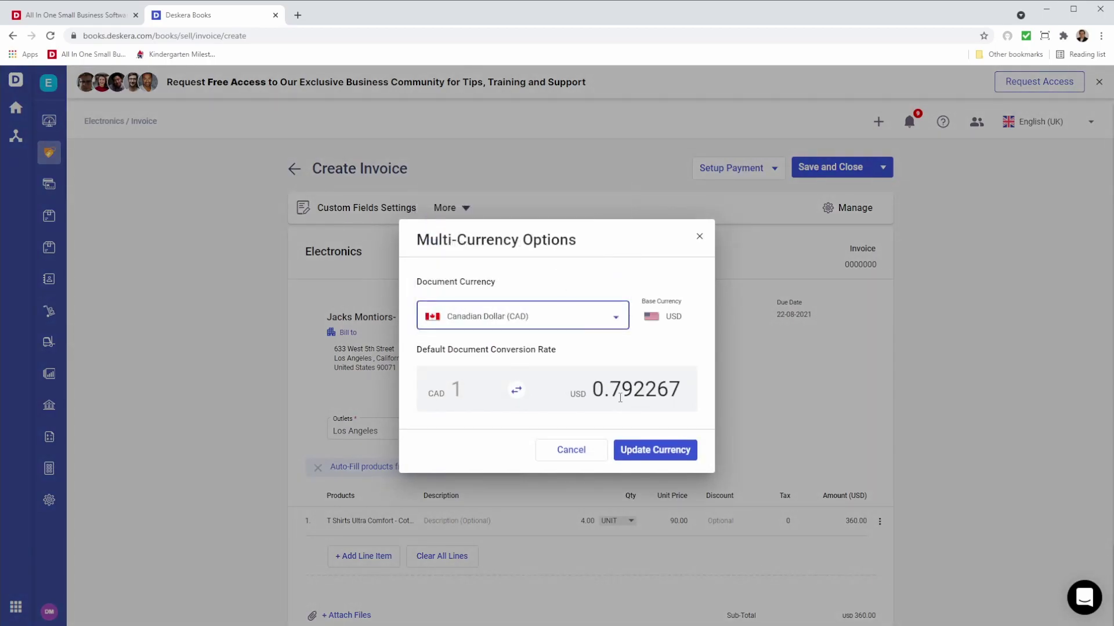
{"action": "left_click_drag", "start_coordinate": [620, 397], "coordinate": [741, 385]}
{"action": "type", "text": "2342342343"}
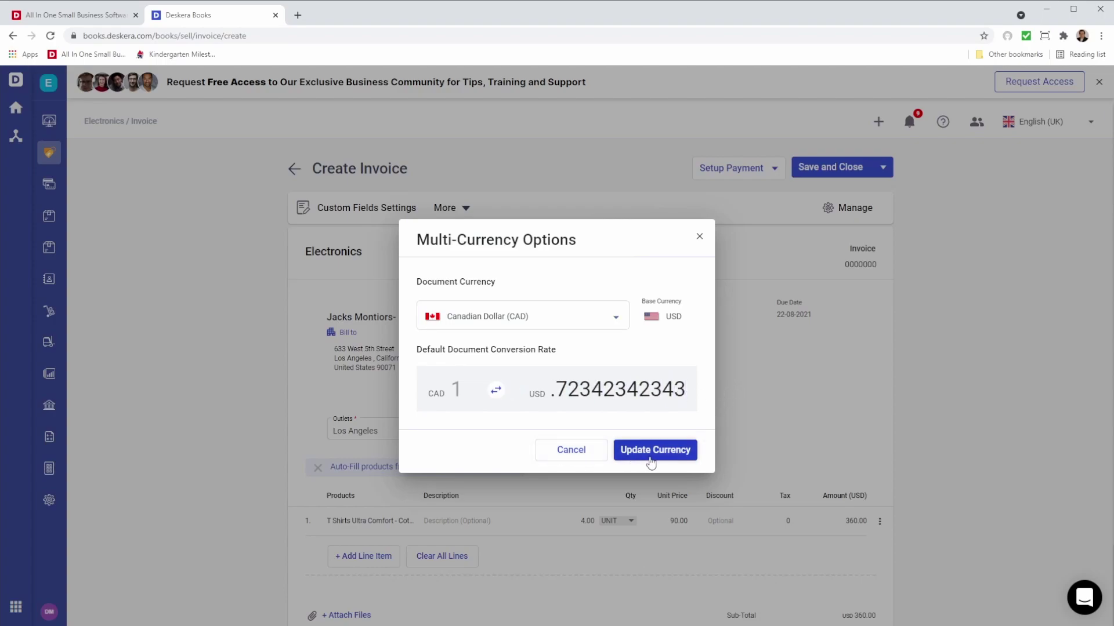
{"action": "left_click", "coordinate": [570, 451]}
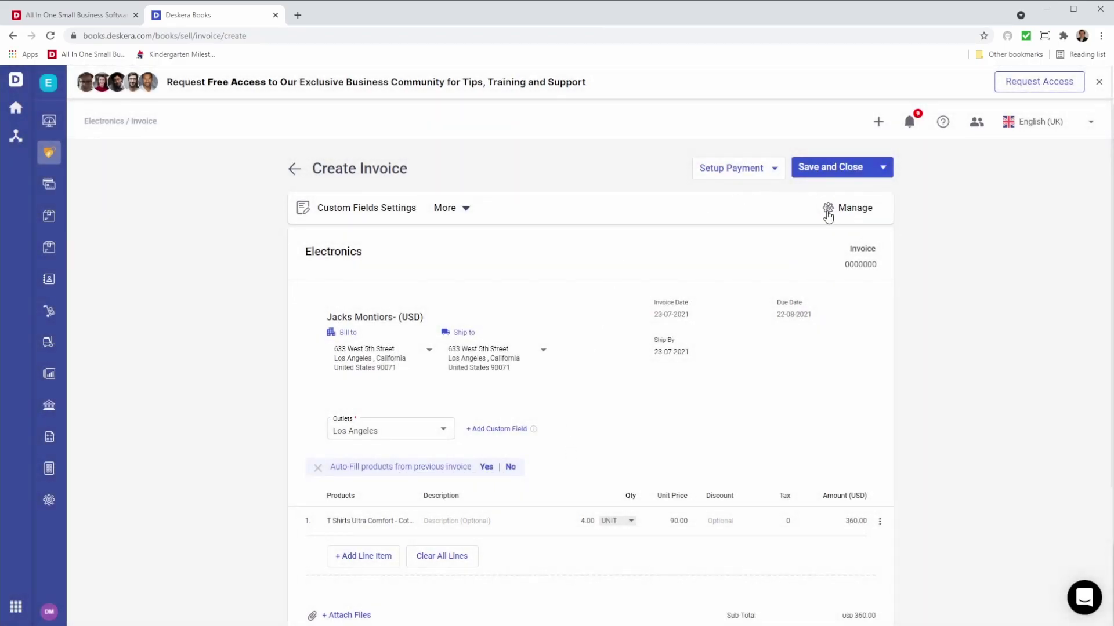
{"action": "left_click", "coordinate": [780, 168]}
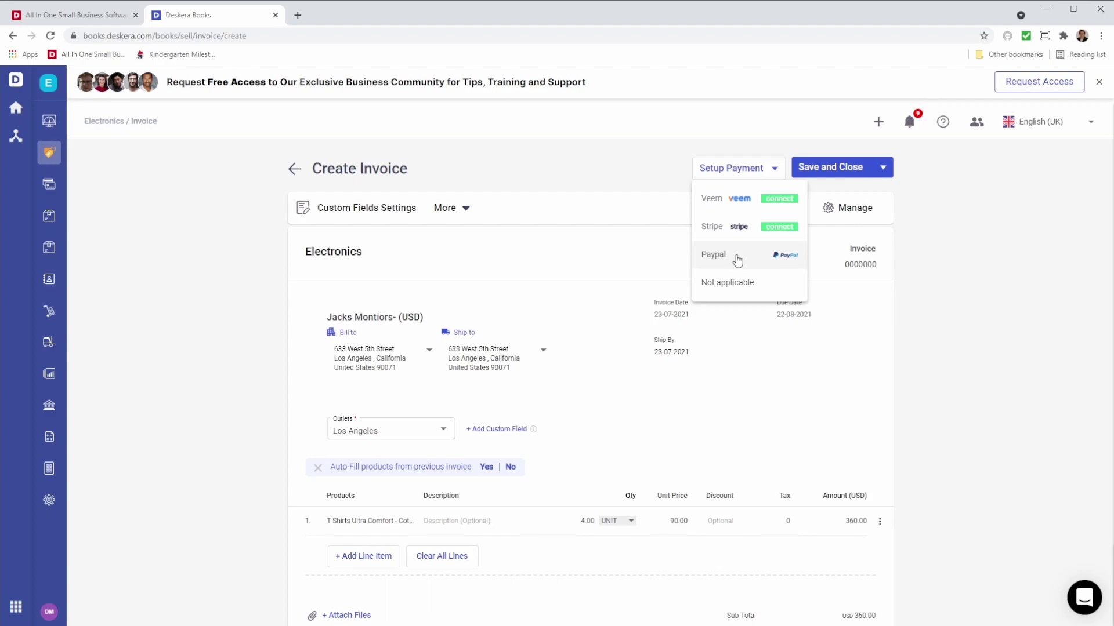
{"action": "left_click", "coordinate": [580, 274]}
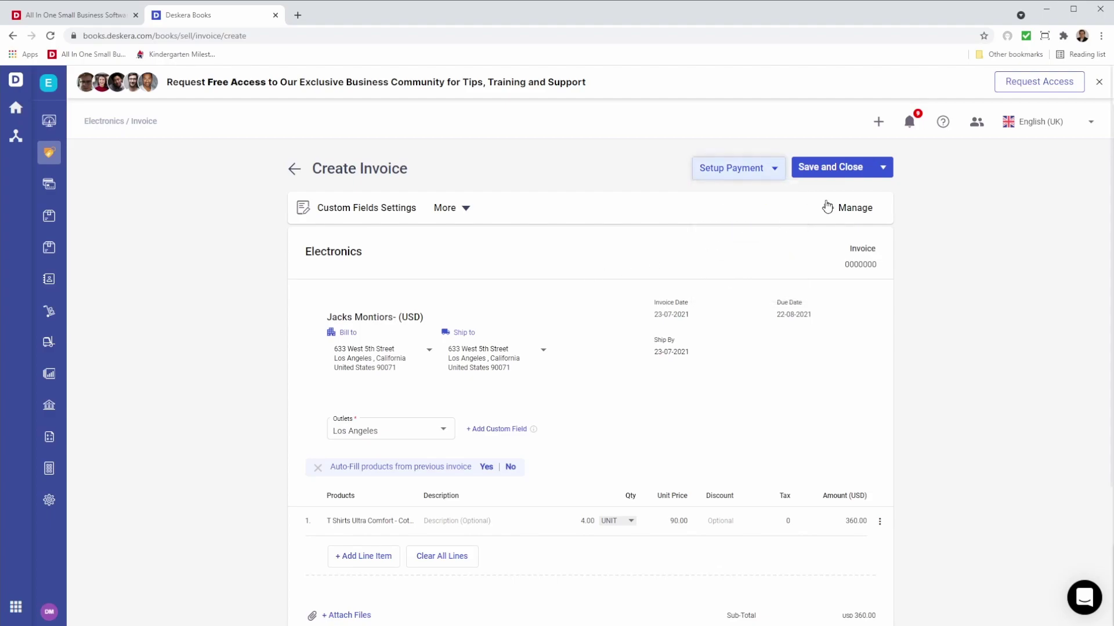
- Customize the invoice column titles to Services for items, Notes for description and Hours for UOM, and save the document settings
{"action": "left_click", "coordinate": [833, 208]}
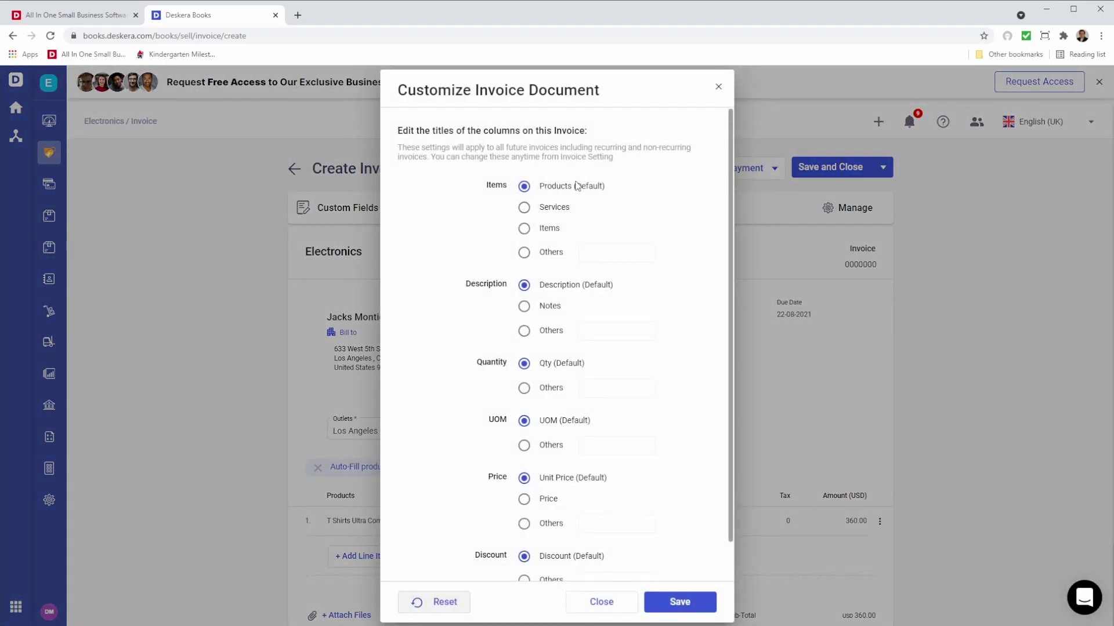
{"action": "scroll", "coordinate": [533, 468], "scroll_direction": "down", "scroll_amount": 1}
{"action": "scroll", "coordinate": [522, 467], "scroll_direction": "up", "scroll_amount": 1}
{"action": "left_click", "coordinate": [523, 208]}
{"action": "left_click", "coordinate": [524, 307]}
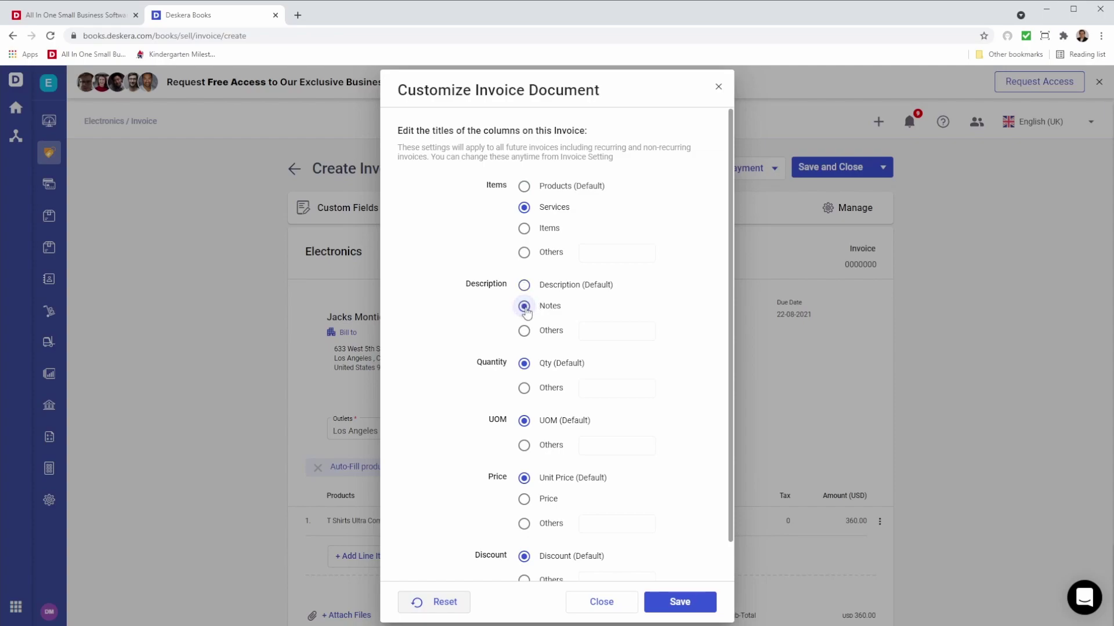
{"action": "left_click", "coordinate": [525, 446]}
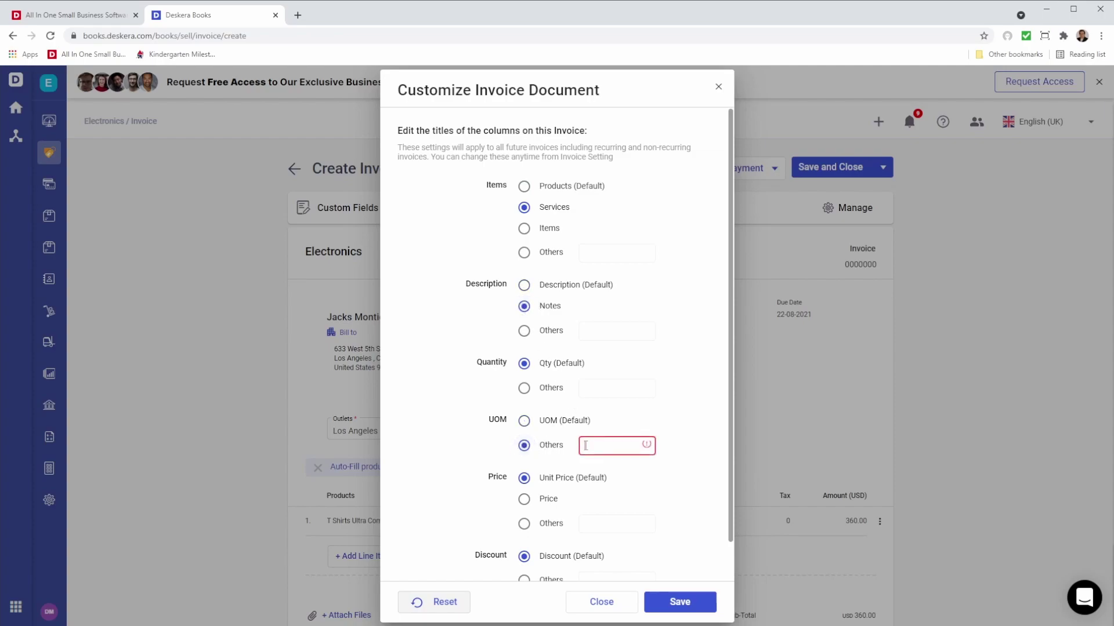
{"action": "left_click", "coordinate": [586, 446]}
{"action": "type", "text": "Ho"}
{"action": "scroll", "coordinate": [621, 517], "scroll_direction": "down", "scroll_amount": 1}
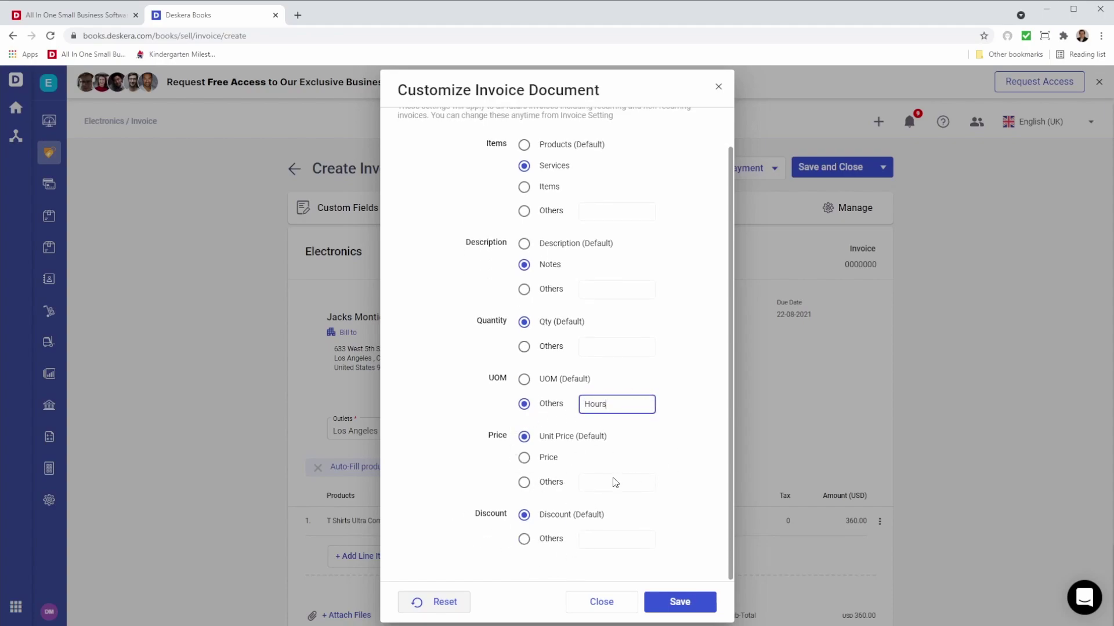
{"action": "scroll", "coordinate": [617, 481], "scroll_direction": "up", "scroll_amount": 1}
{"action": "left_click", "coordinate": [680, 603]}
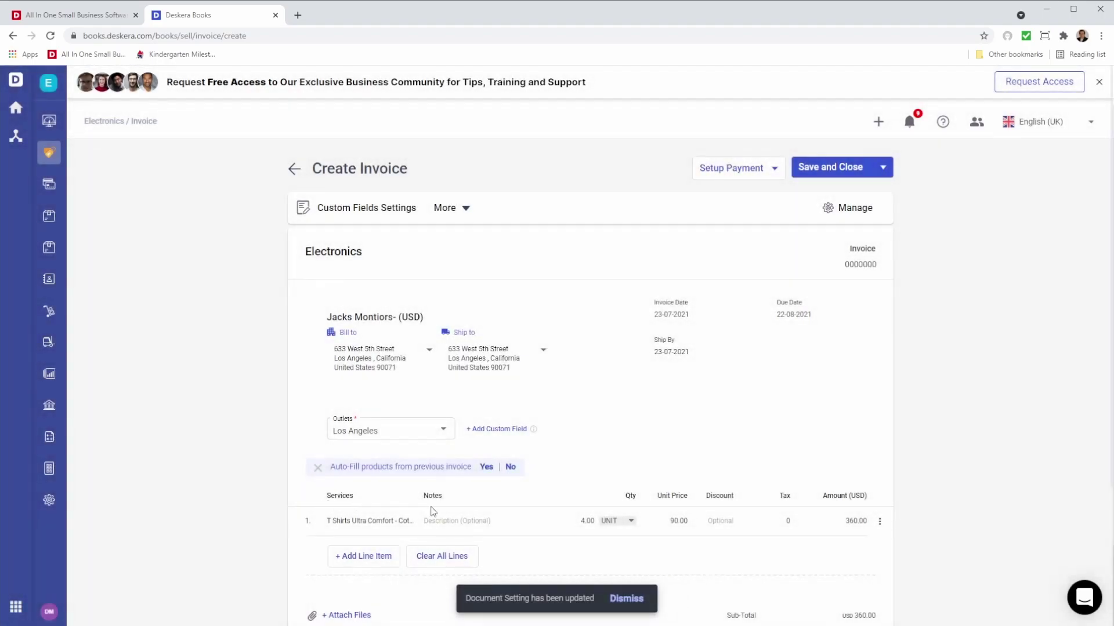
- Save the completed invoice and close it
{"action": "left_click", "coordinate": [684, 516]}
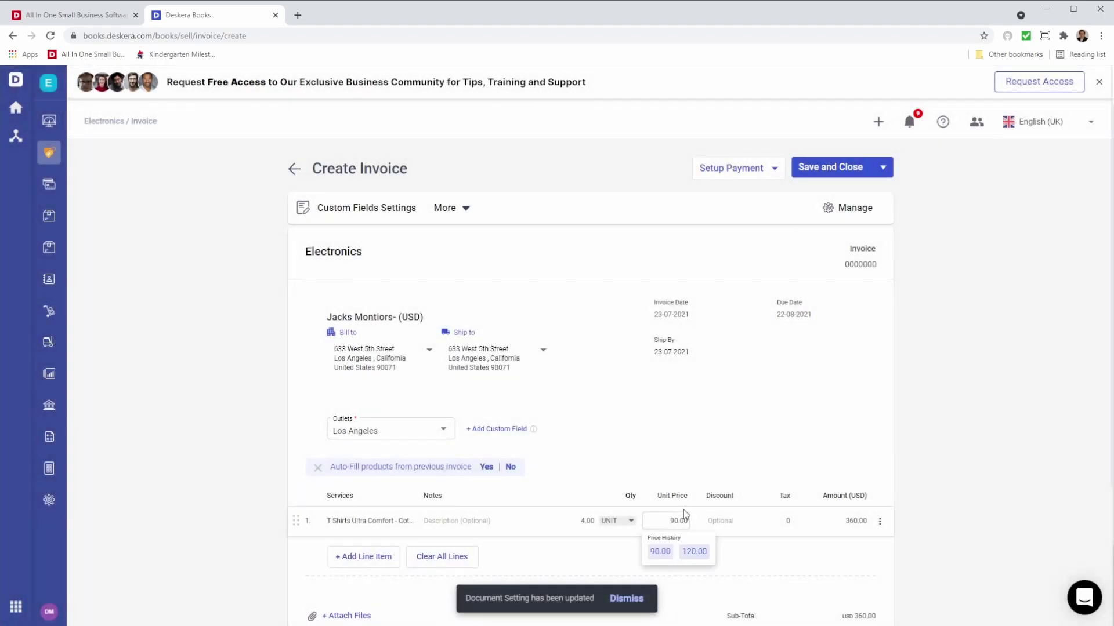
{"action": "left_click", "coordinate": [841, 168]}
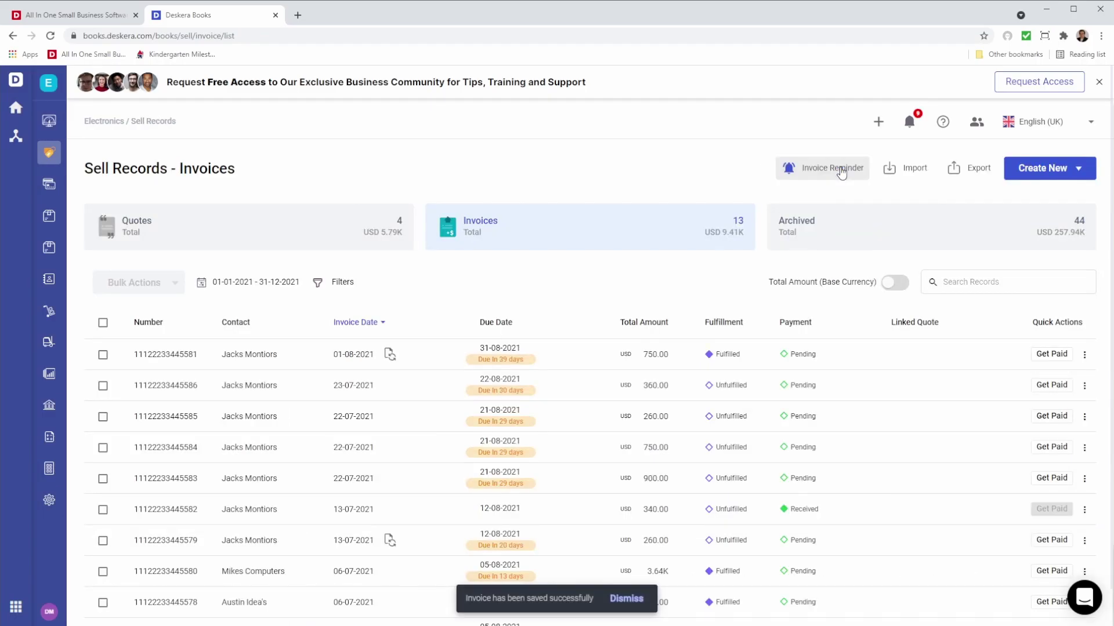
- Turn on recurring for the invoice dated 23-07-2021 and set its interval to Monthly
{"action": "left_click", "coordinate": [1085, 384]}
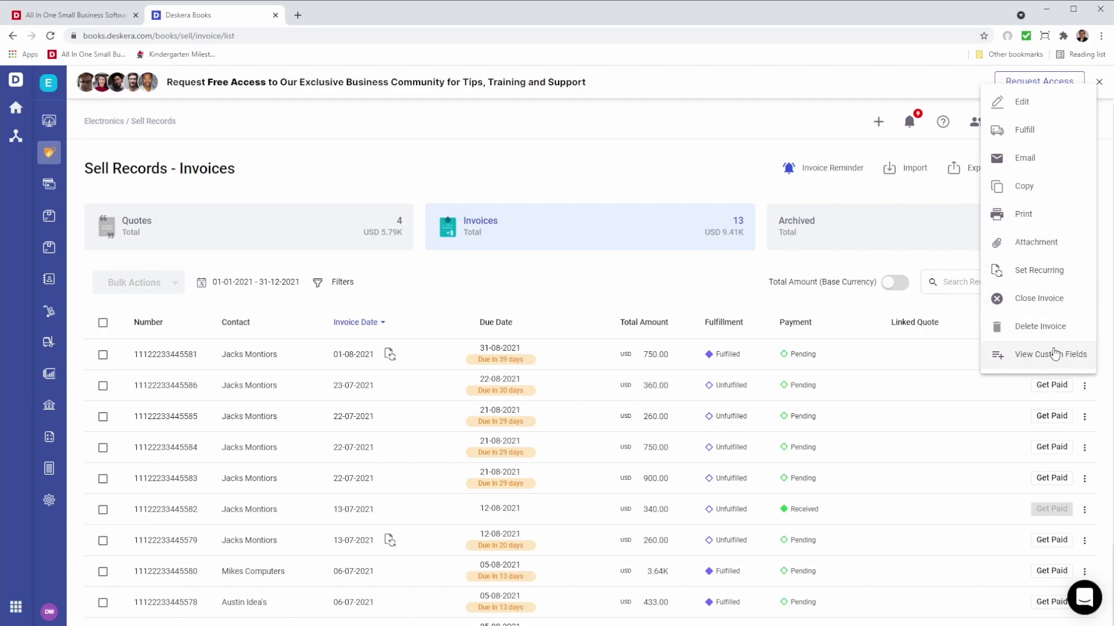
{"action": "left_click", "coordinate": [963, 261]}
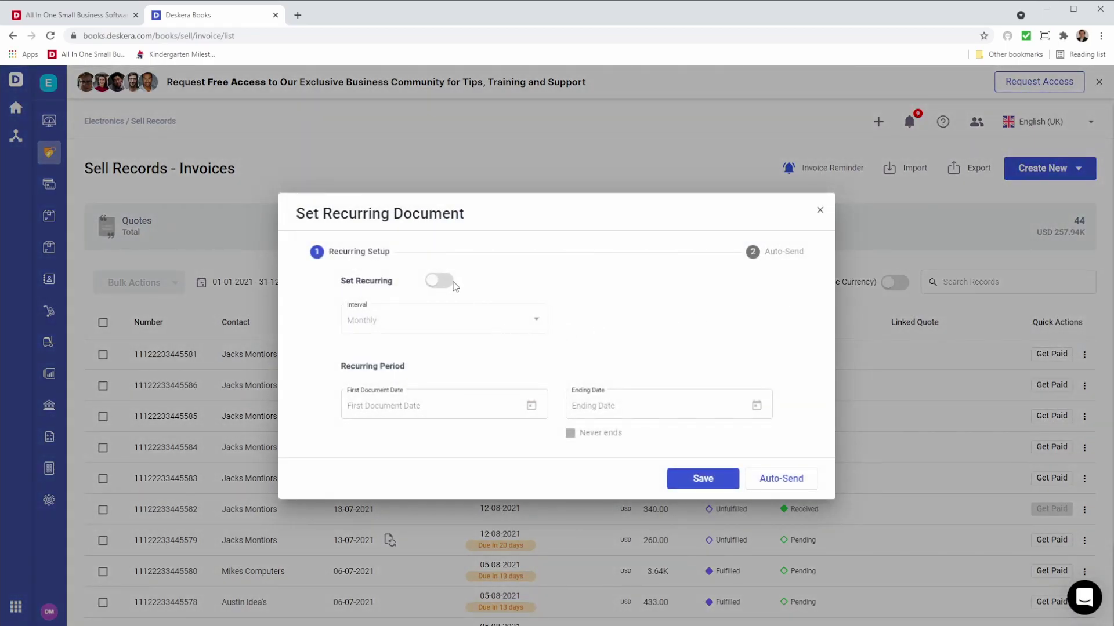
{"action": "left_click", "coordinate": [445, 282]}
{"action": "left_click", "coordinate": [454, 316]}
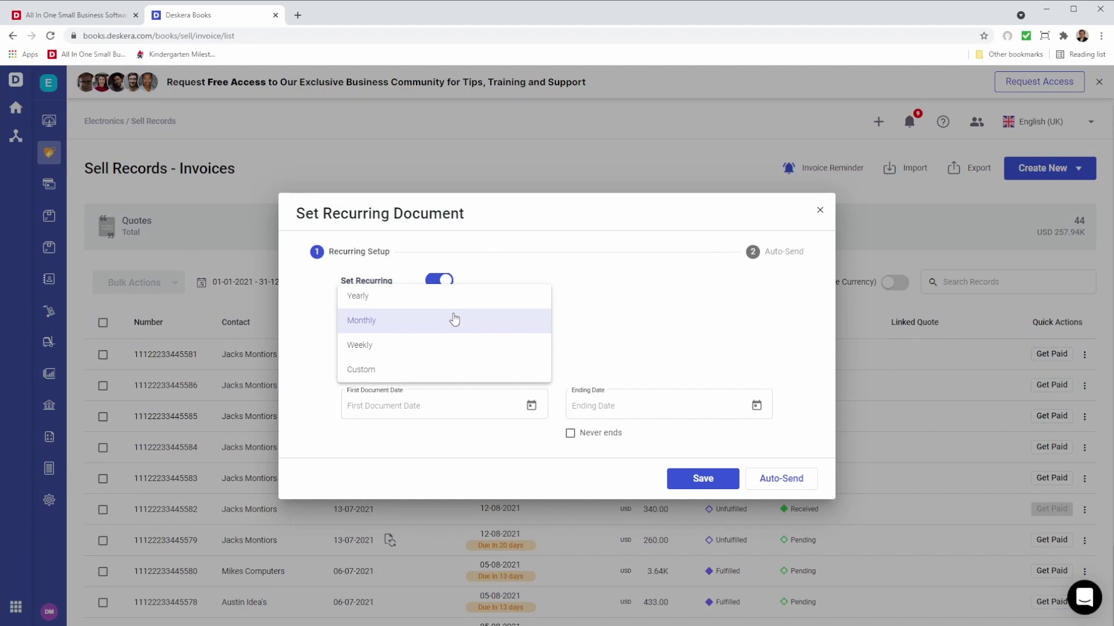
{"action": "left_click", "coordinate": [460, 370]}
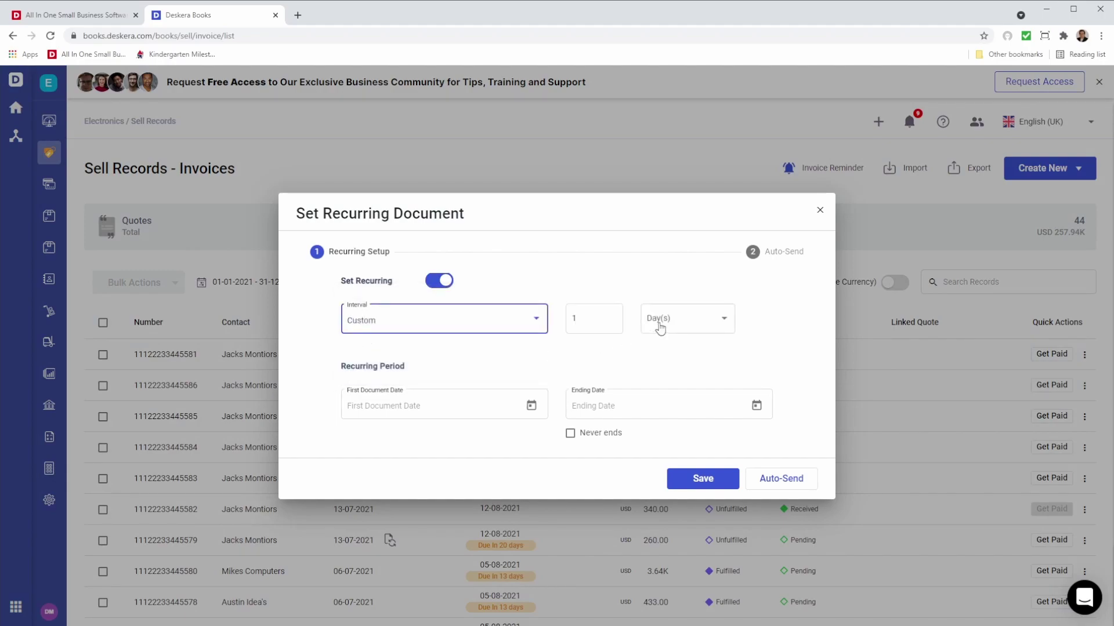
{"action": "left_click", "coordinate": [659, 324]}
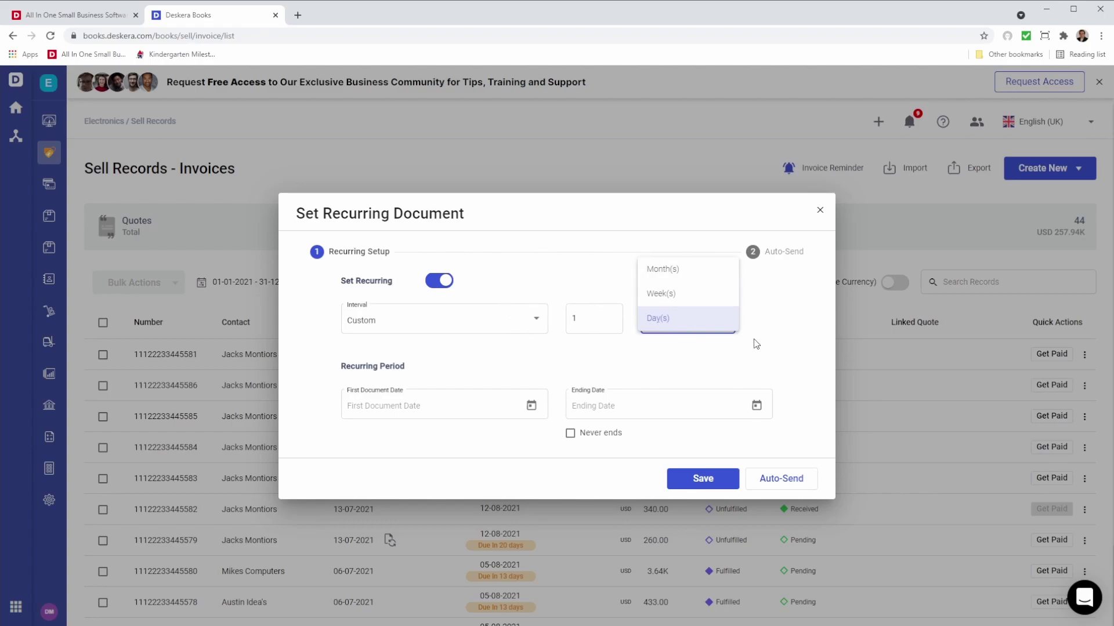
{"action": "left_click", "coordinate": [532, 321]}
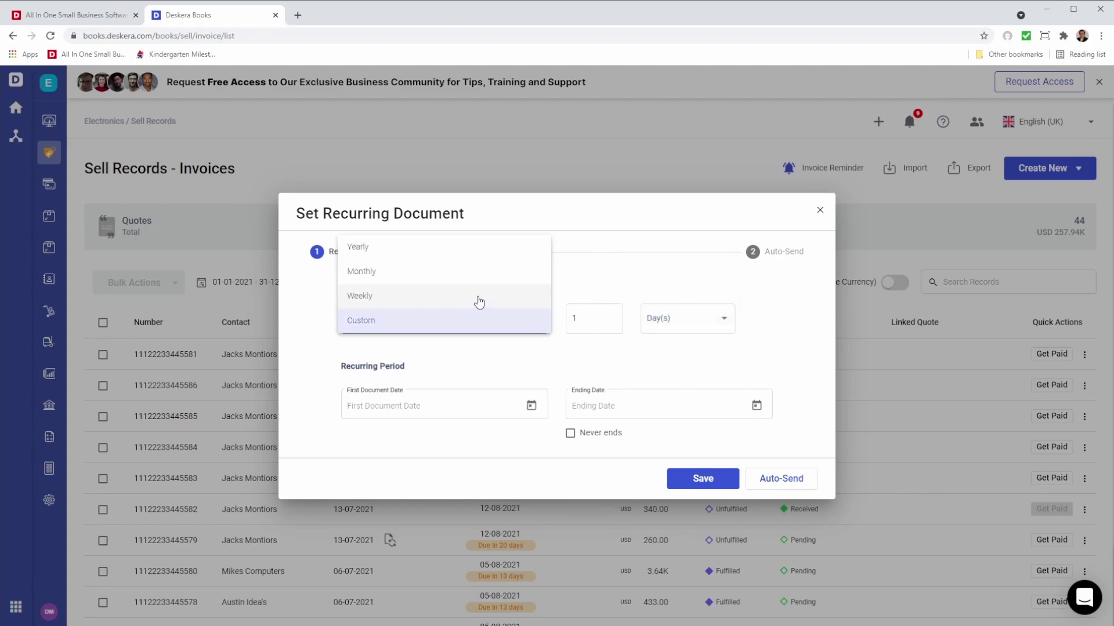
{"action": "left_click", "coordinate": [467, 283]}
- Set the recurring invoice's first document date to 24-07-2021 and mark the recurrence as never ending
{"action": "left_click", "coordinate": [530, 405]}
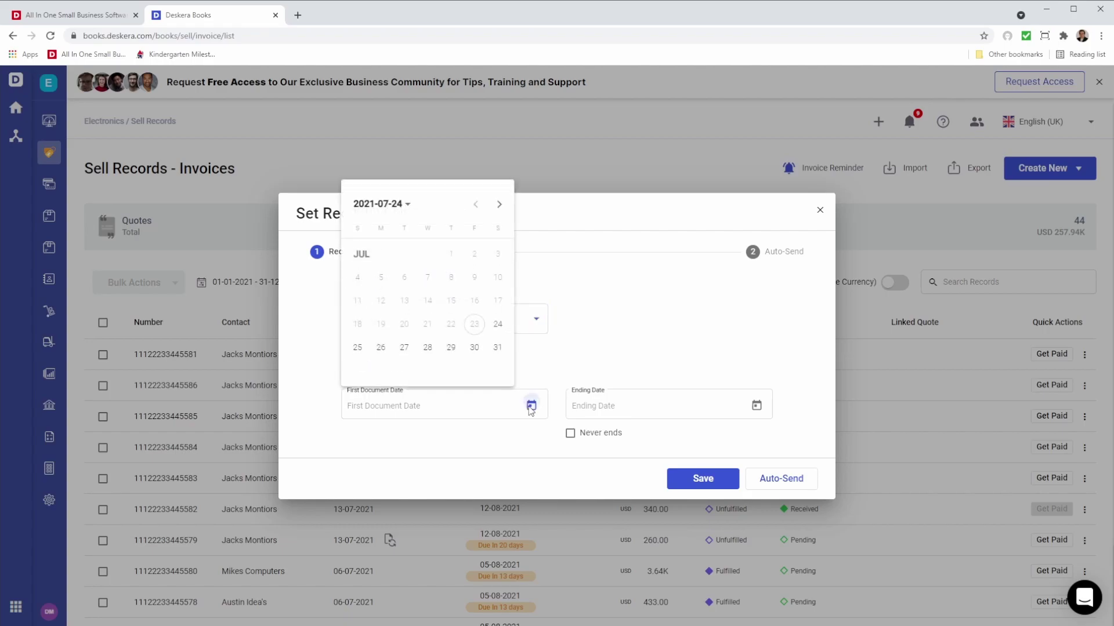
{"action": "left_click", "coordinate": [497, 325]}
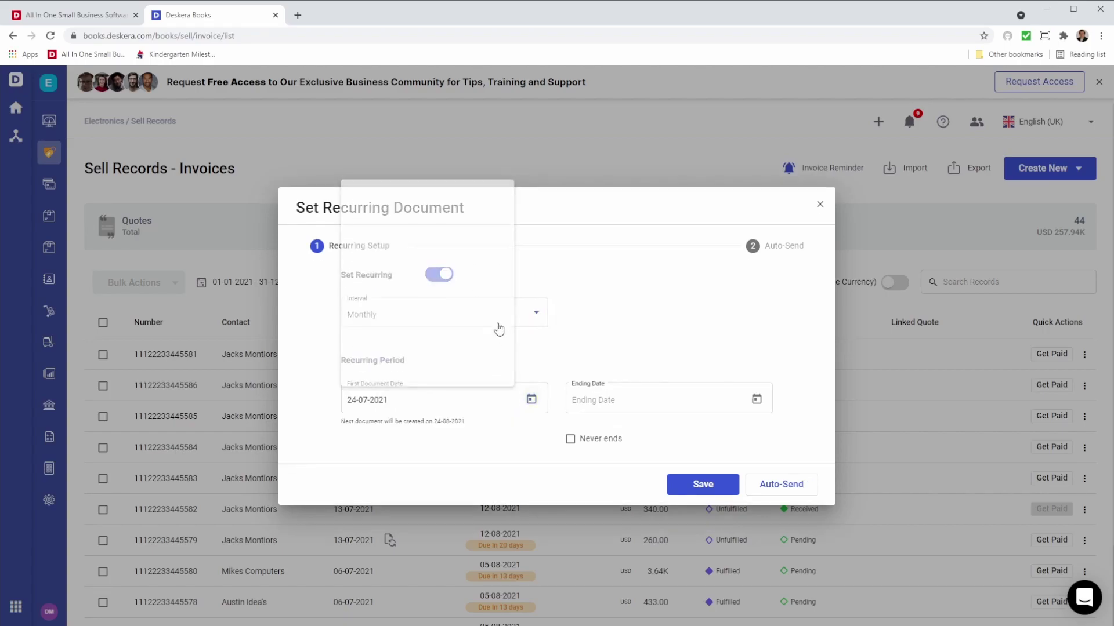
{"action": "left_click", "coordinate": [756, 399]}
{"action": "left_click", "coordinate": [702, 429]}
{"action": "left_click", "coordinate": [590, 443]}
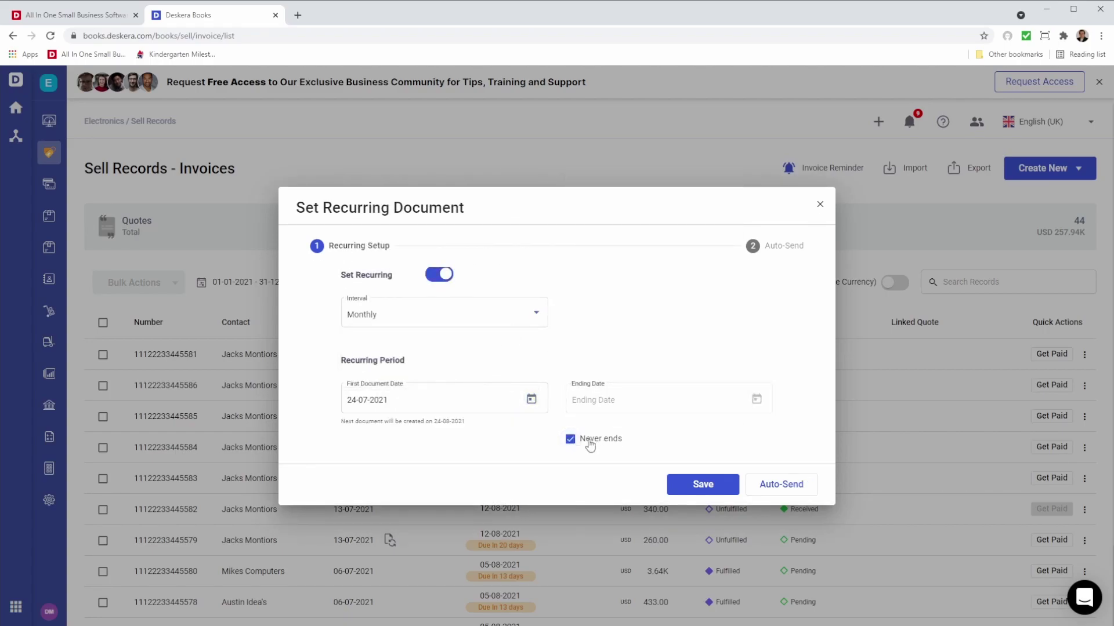
- Set up auto-send for the recurring invoice with the Apple template and save the recurring settings
{"action": "left_click", "coordinate": [795, 497]}
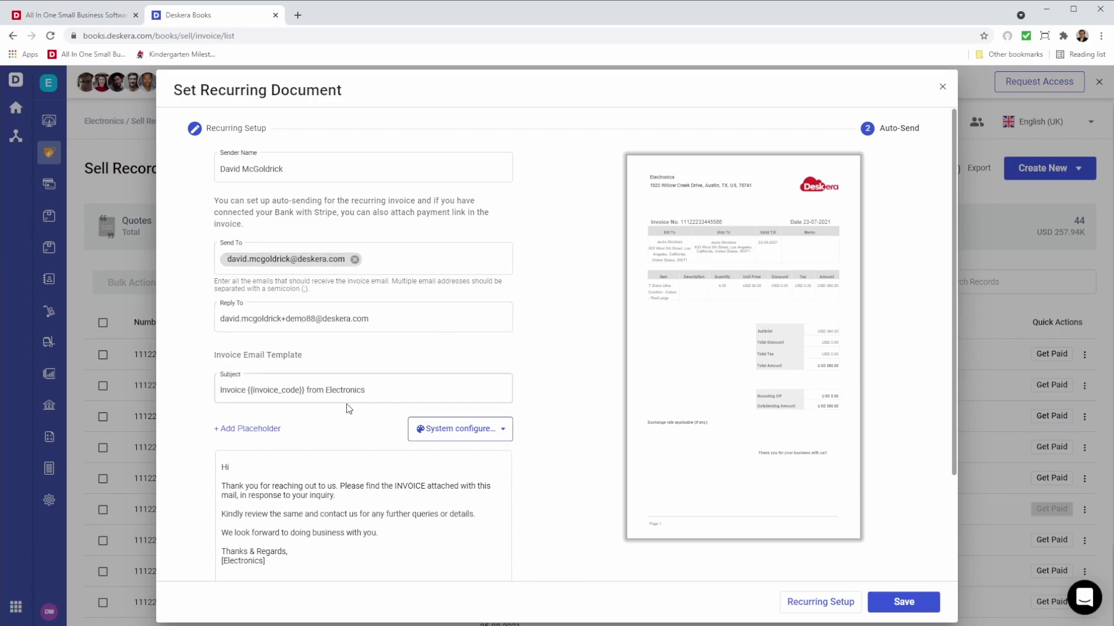
{"action": "scroll", "coordinate": [308, 402], "scroll_direction": "down", "scroll_amount": 2}
{"action": "left_click", "coordinate": [244, 351]}
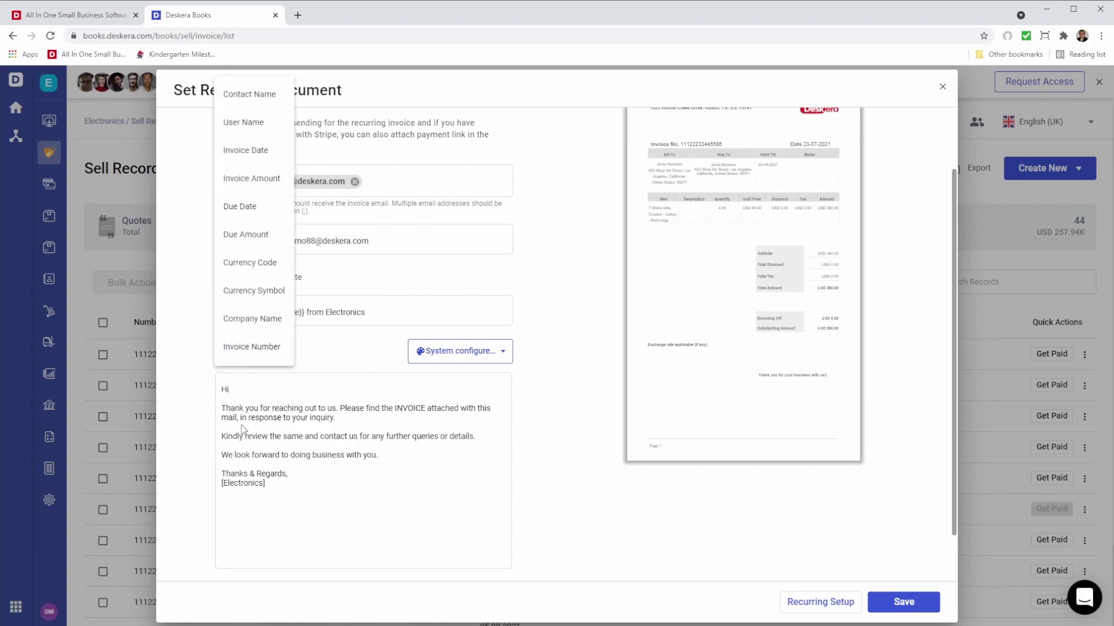
{"action": "left_click", "coordinate": [470, 351]}
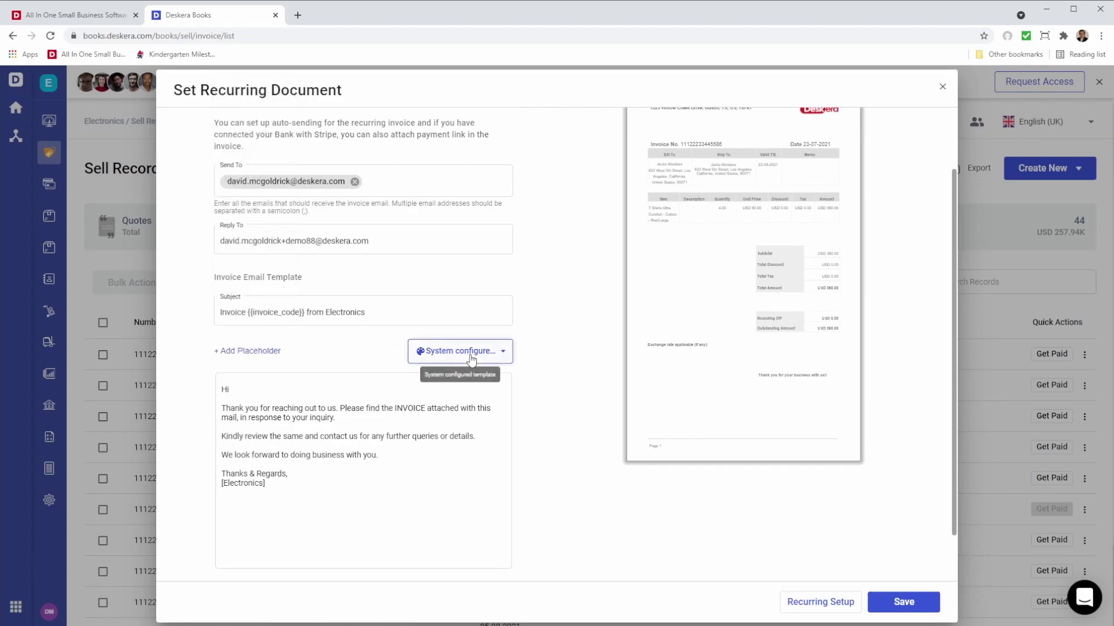
{"action": "left_click", "coordinate": [469, 351]}
{"action": "left_click", "coordinate": [476, 141]}
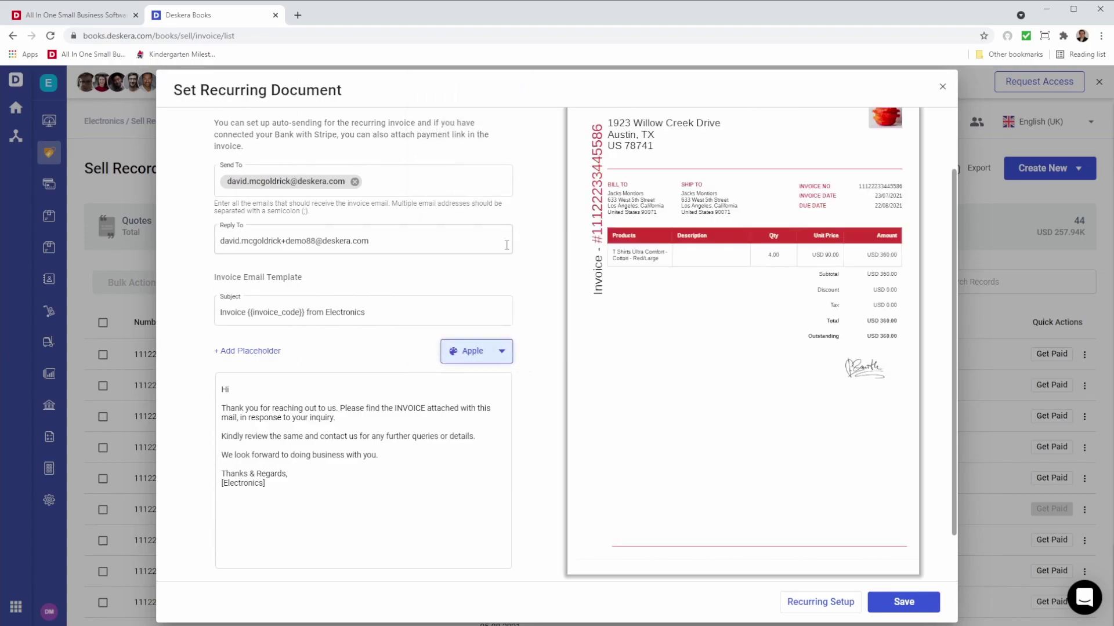
{"action": "scroll", "coordinate": [506, 245], "scroll_direction": "down", "scroll_amount": 1}
{"action": "left_click", "coordinate": [921, 606]}
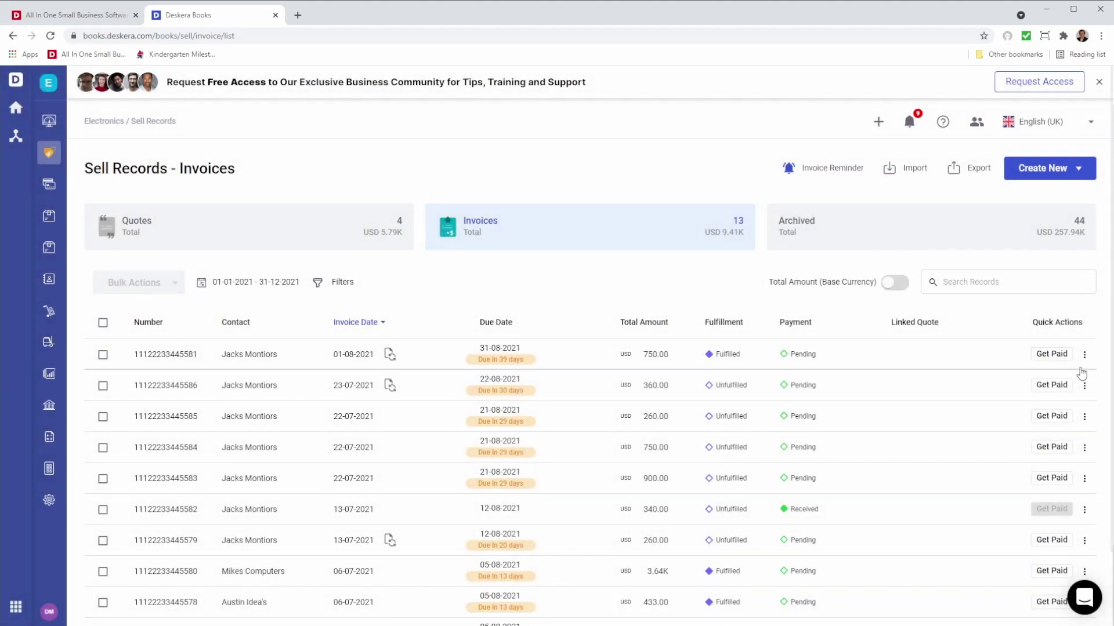
- Fulfill the 23-07-2021 invoice by direct fulfillment from Houston Warehouse, committing 4 units
{"action": "left_click", "coordinate": [1084, 386]}
{"action": "left_click", "coordinate": [1036, 127]}
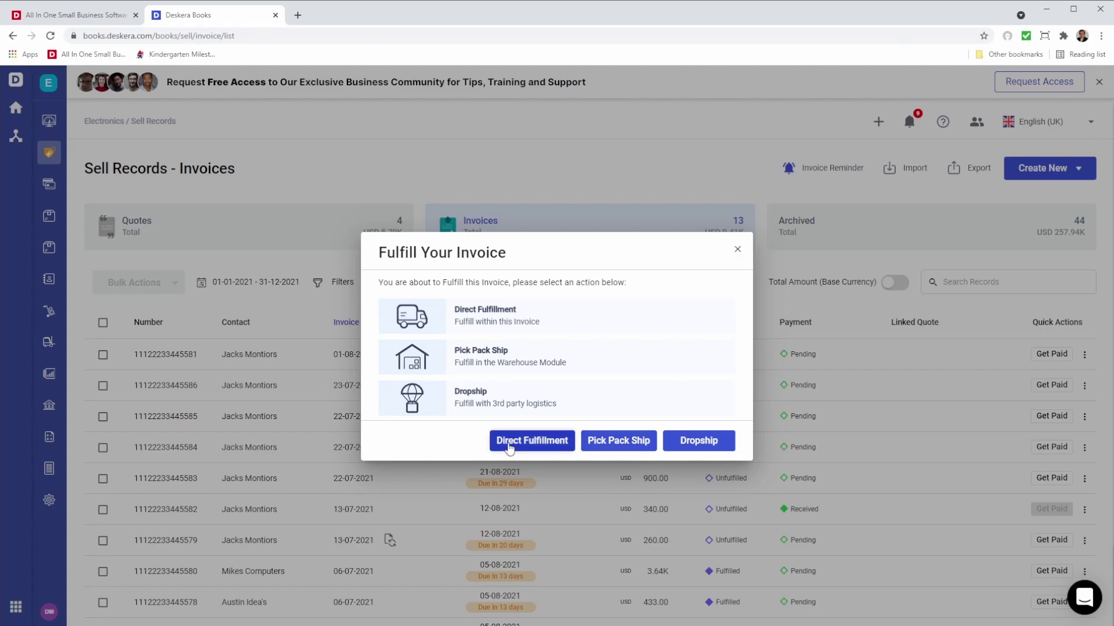
{"action": "left_click", "coordinate": [509, 445]}
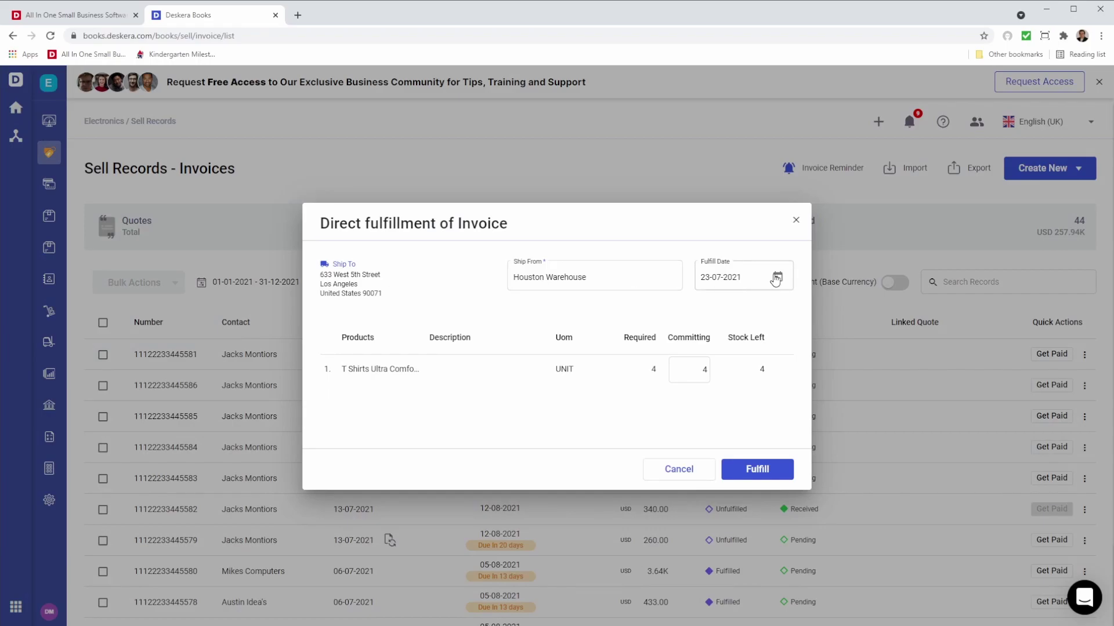
{"action": "left_click", "coordinate": [773, 470]}
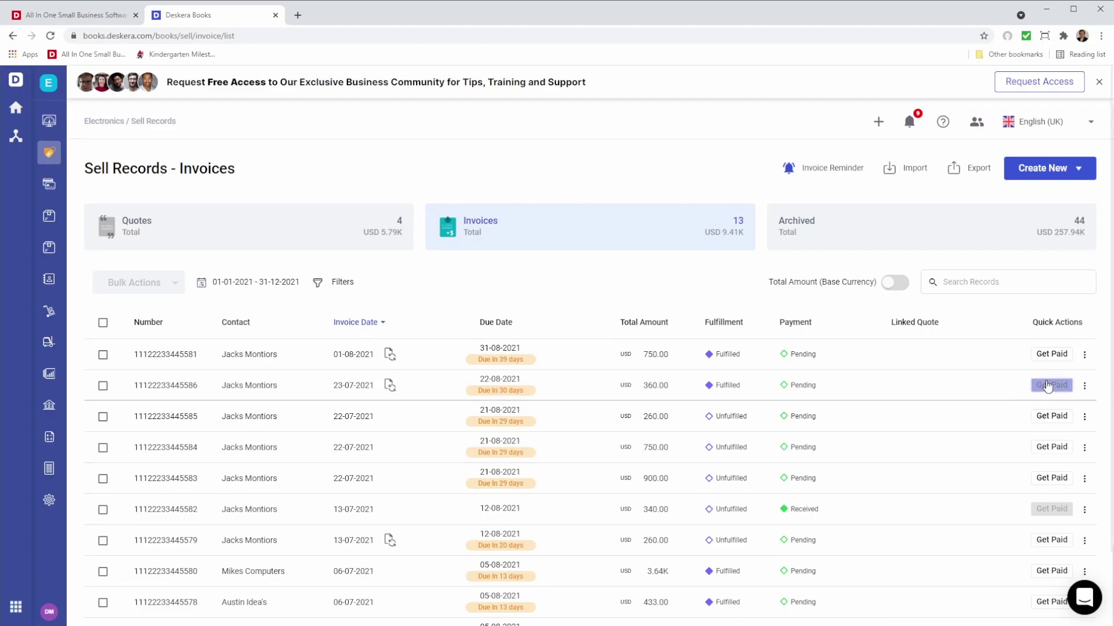
- Open the purchase bills and examine the options for creating buy records and the actions available for the first bill
{"action": "left_click", "coordinate": [49, 185]}
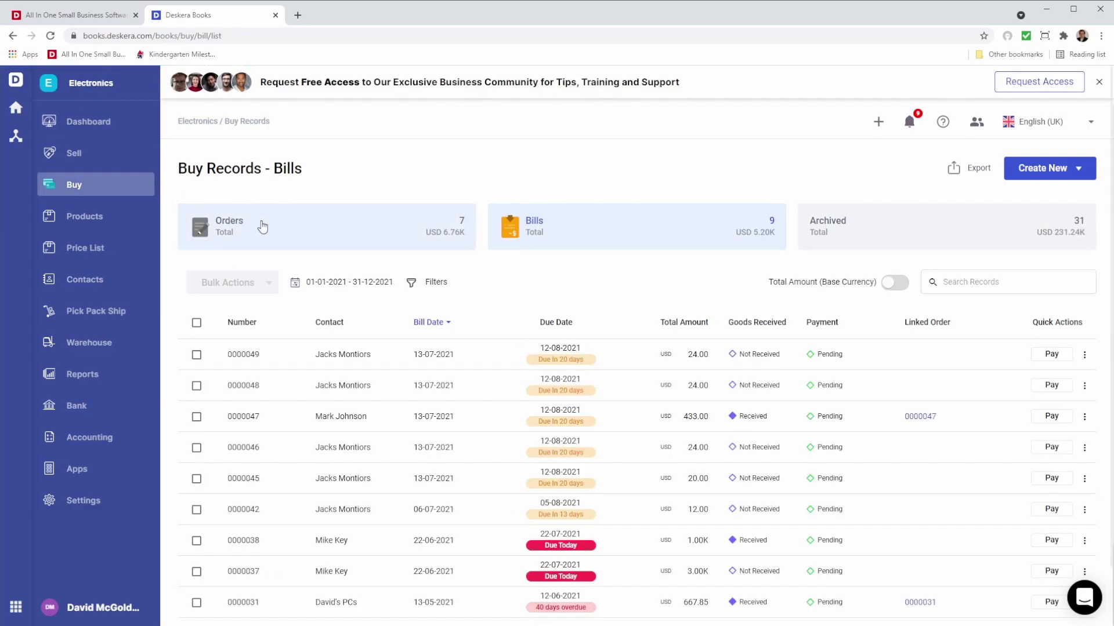
{"action": "left_click", "coordinate": [1055, 176]}
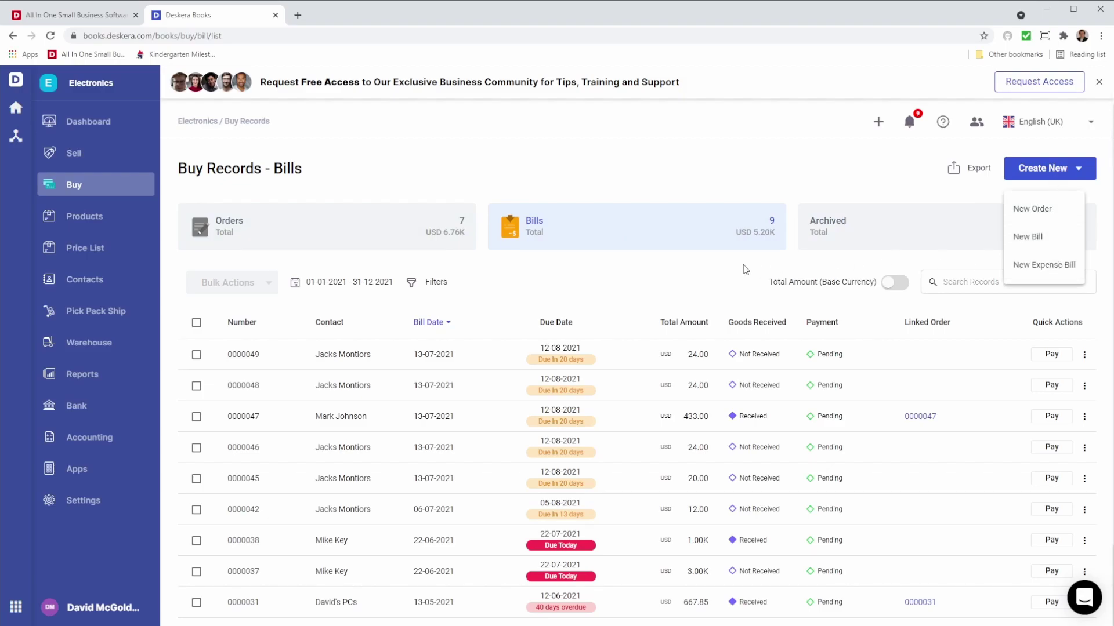
{"action": "left_click", "coordinate": [708, 231]}
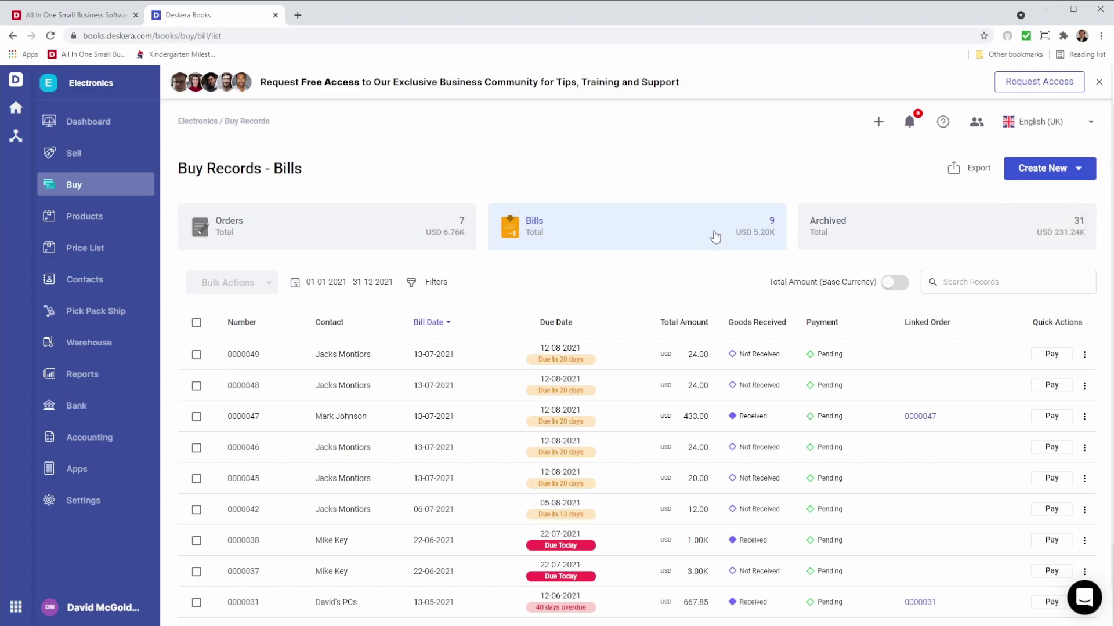
{"action": "left_click", "coordinate": [1084, 355]}
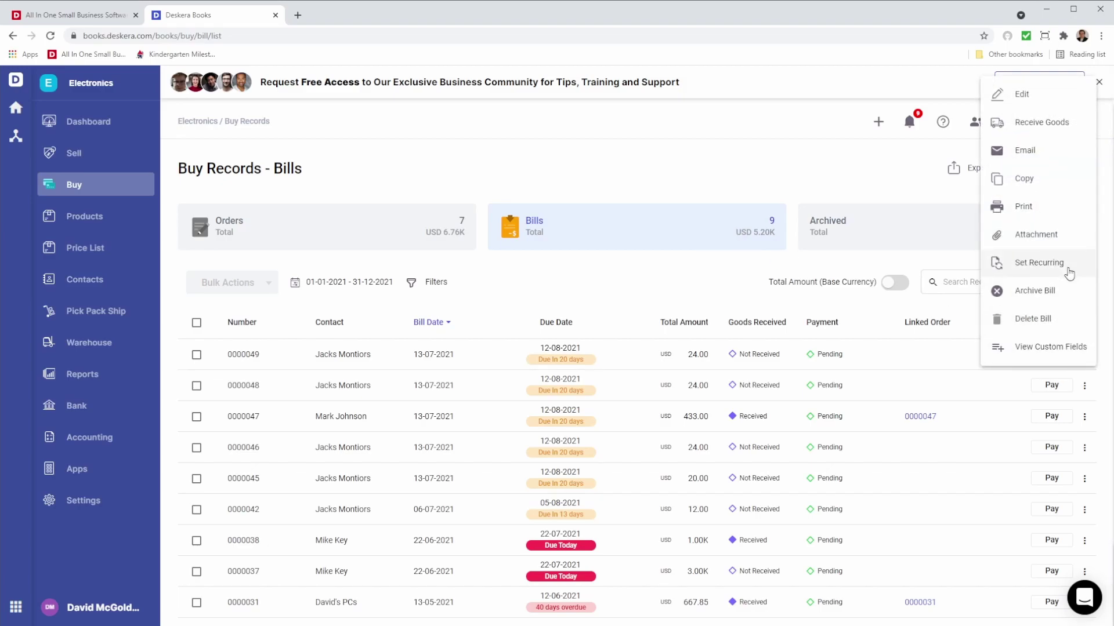
{"action": "left_click", "coordinate": [719, 284]}
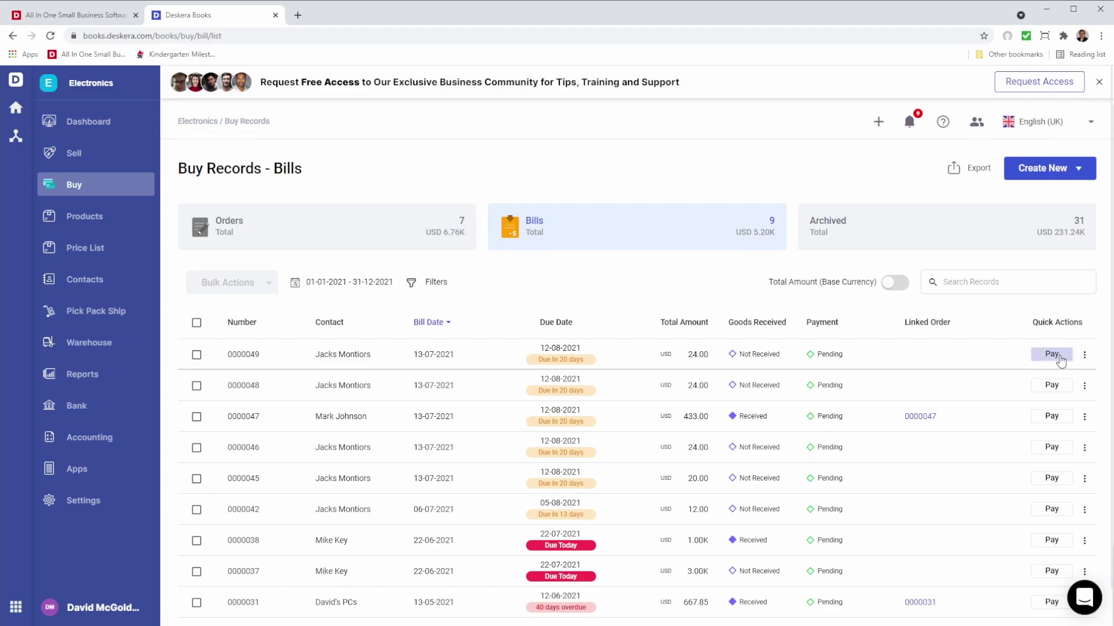
- Open the product list, check the actions for Mini Mouse, and start a new product of type Tracked
{"action": "left_click", "coordinate": [105, 218]}
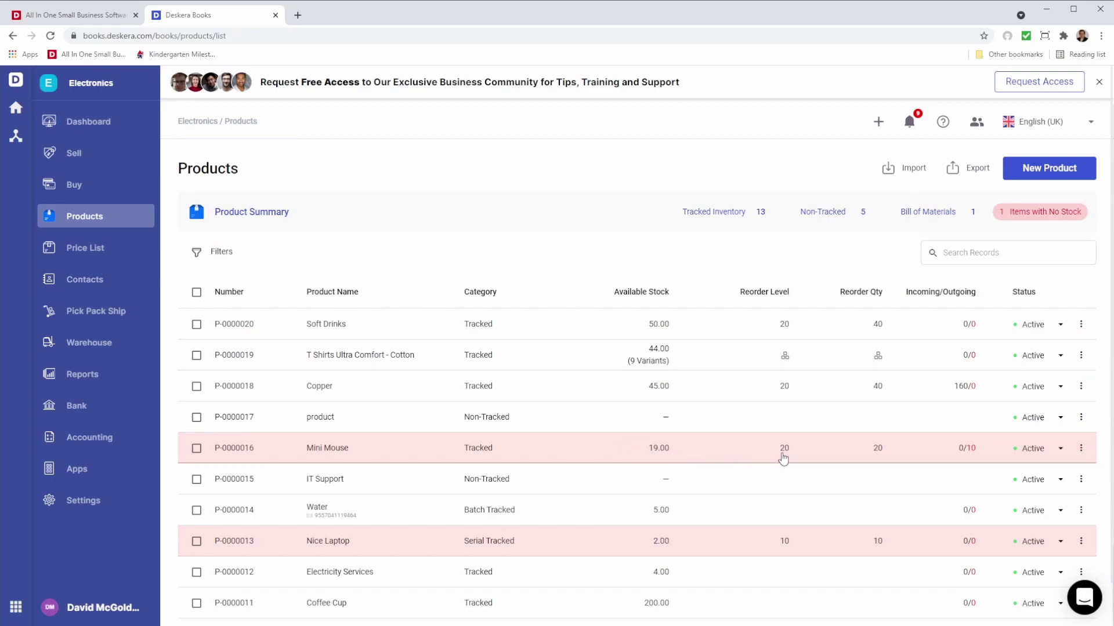
{"action": "left_click", "coordinate": [1080, 448]}
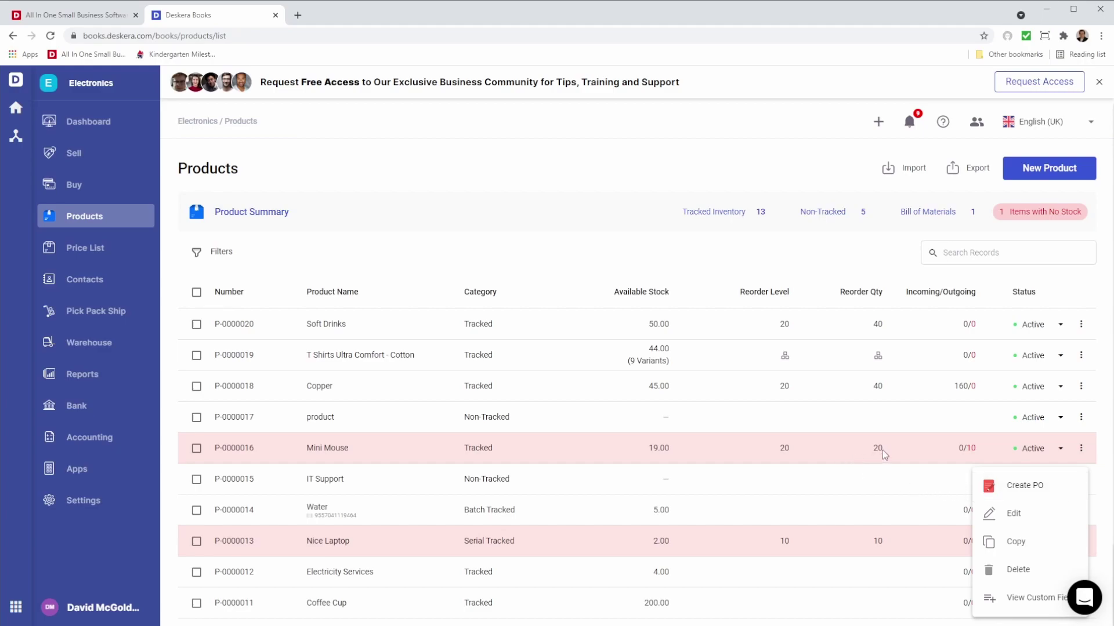
{"action": "left_click", "coordinate": [1033, 174]}
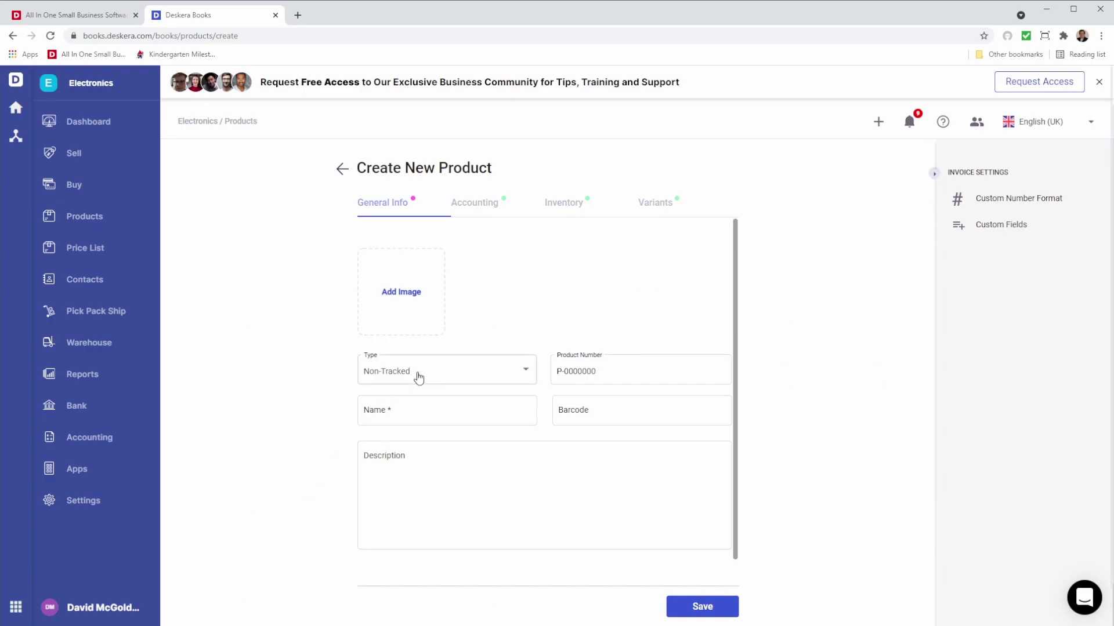
{"action": "left_click", "coordinate": [418, 378]}
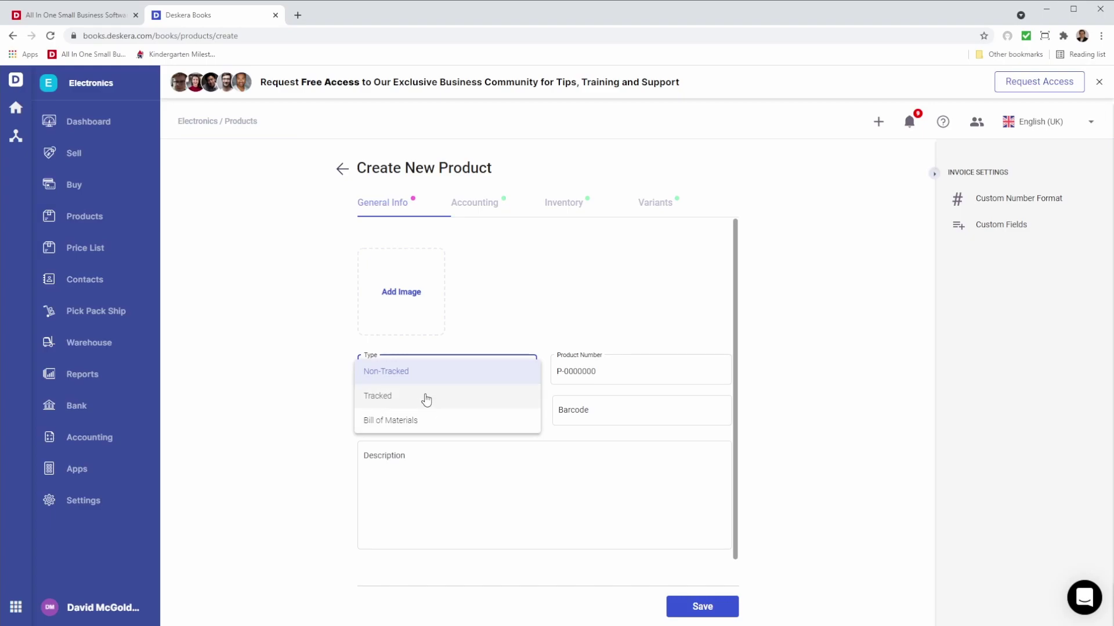
{"action": "left_click", "coordinate": [425, 396]}
- Enable advanced tracking in the new product's inventory settings to view its options, and turn it off again
{"action": "left_click", "coordinate": [553, 212]}
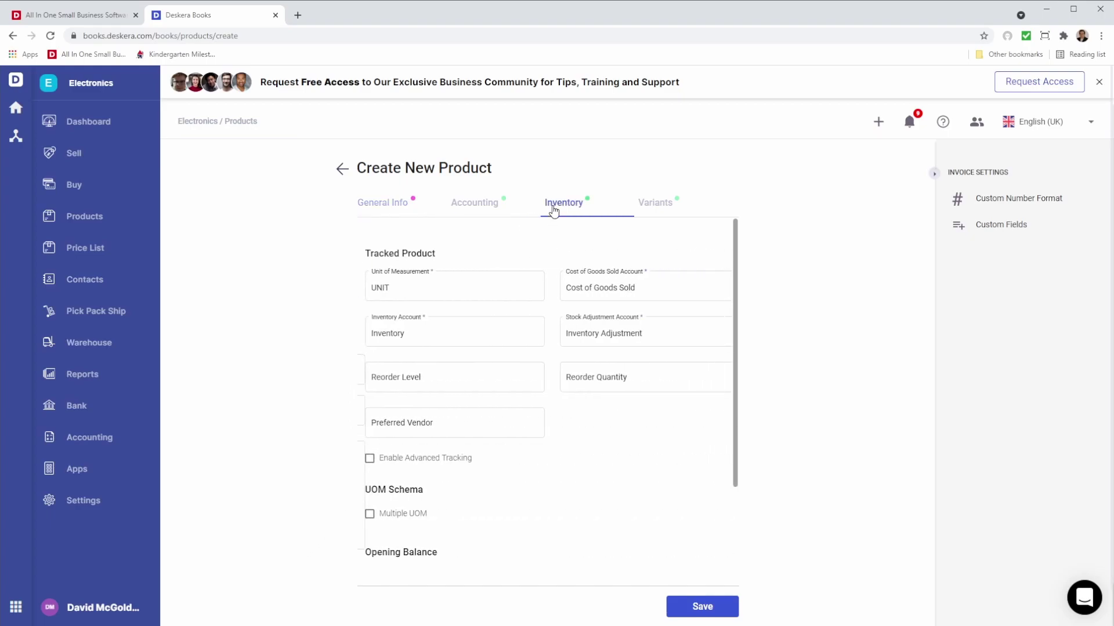
{"action": "left_click", "coordinate": [398, 464]}
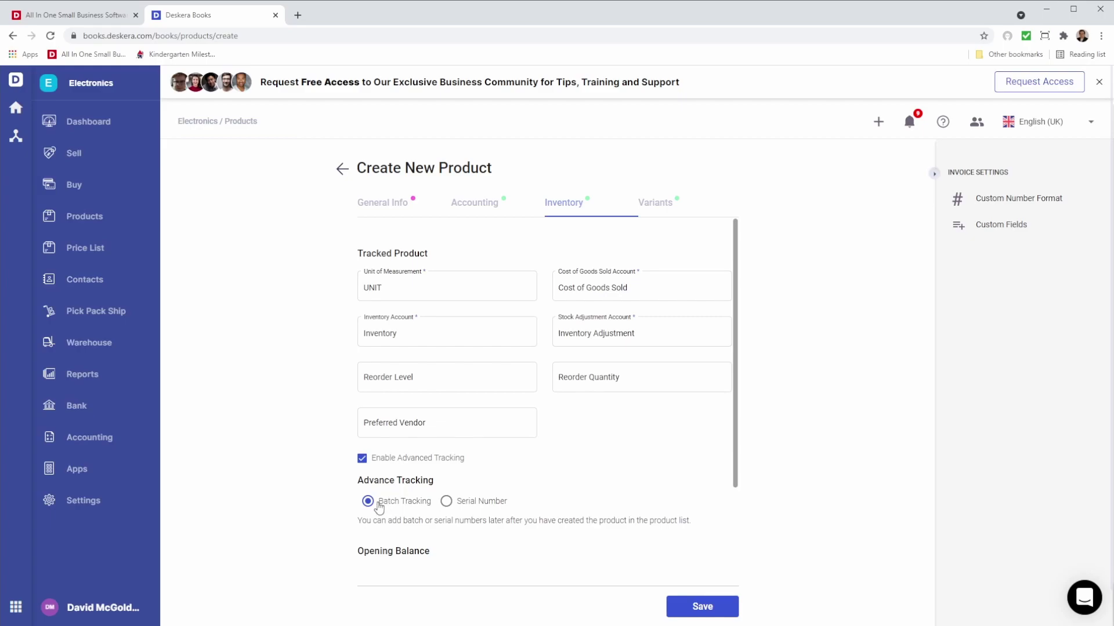
{"action": "left_click", "coordinate": [402, 466]}
- Mark the new product as having multiple variants and choose Color as the attribute
{"action": "left_click", "coordinate": [655, 210]}
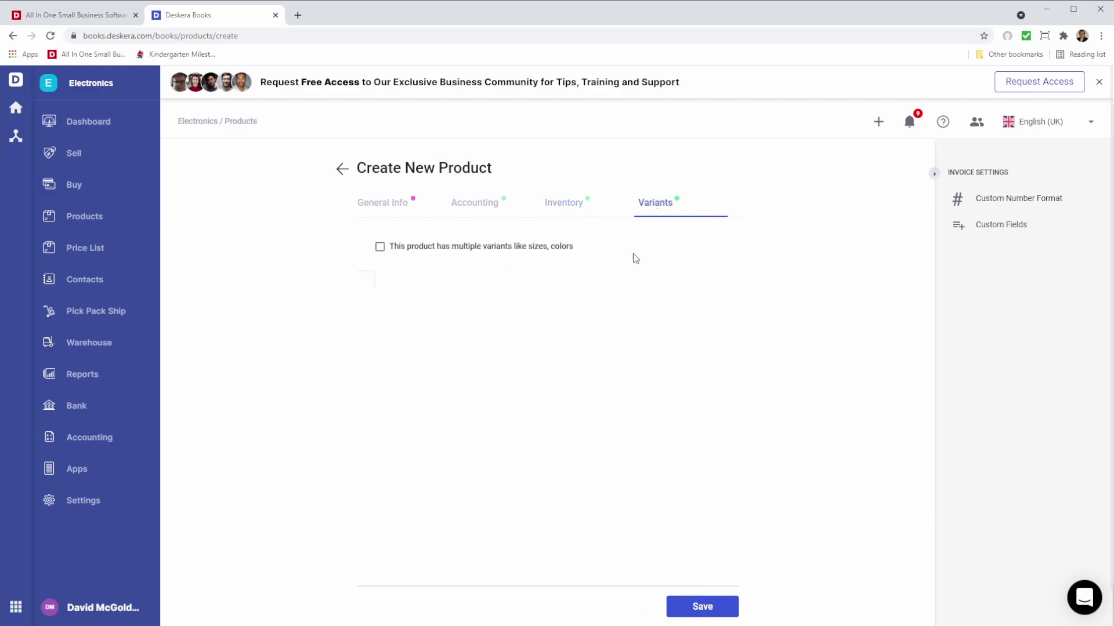
{"action": "left_click", "coordinate": [454, 250]}
{"action": "left_click", "coordinate": [428, 302]}
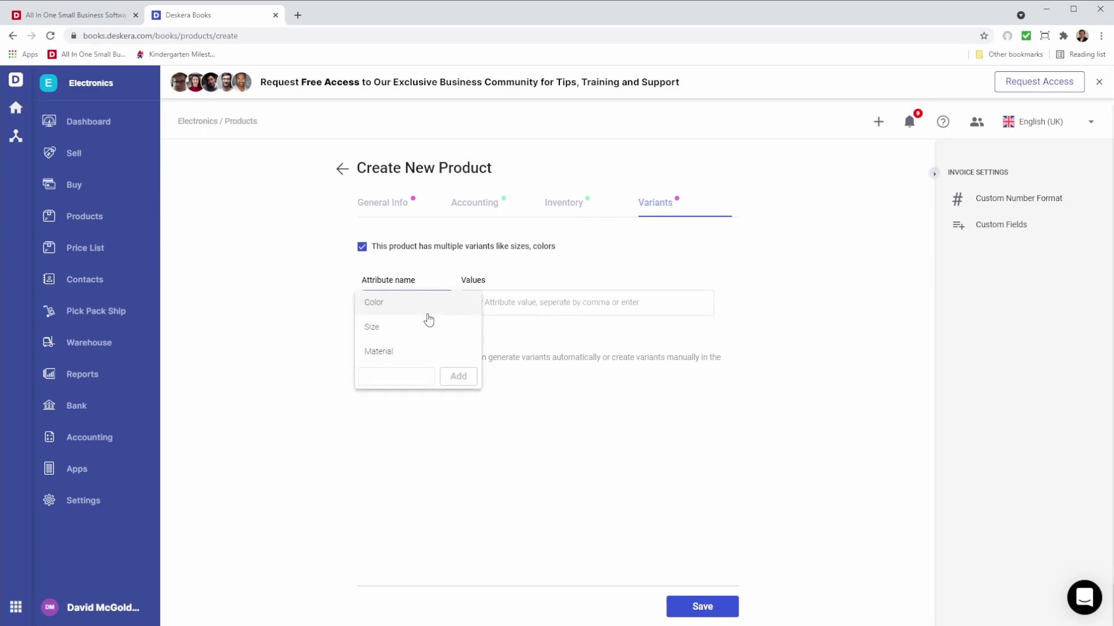
{"action": "left_click", "coordinate": [404, 383]}
{"action": "left_click", "coordinate": [398, 304]}
- Enter Red, Blue and Green as the values of the Color attribute
{"action": "left_click", "coordinate": [475, 308]}
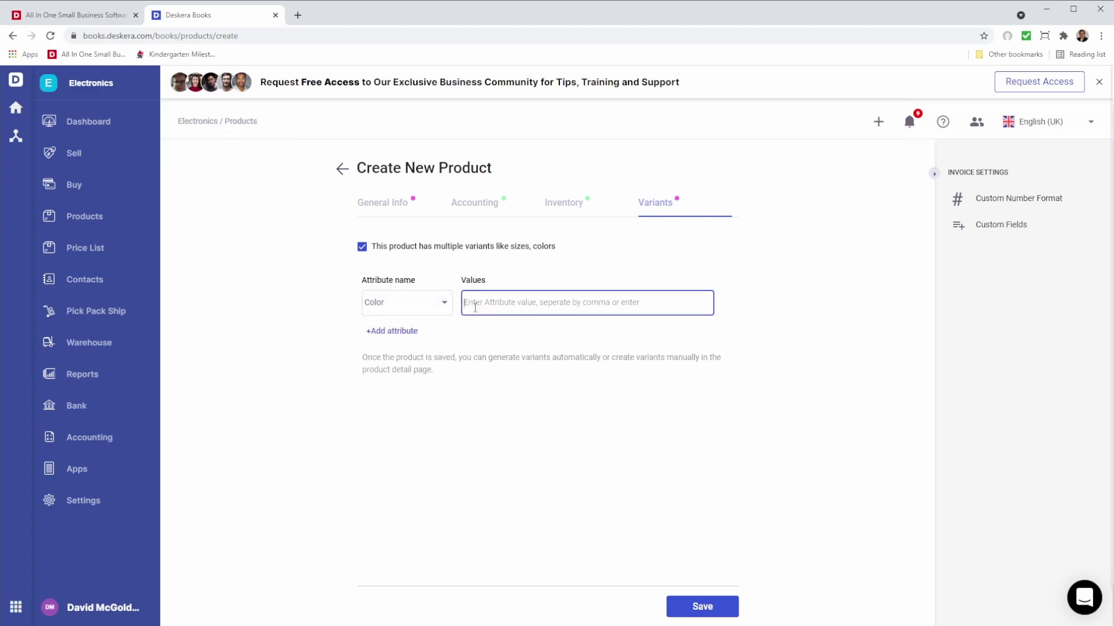
{"action": "type", "text": "Ted"}
{"action": "key", "text": "Return"}
{"action": "type", "text": "Blue."}
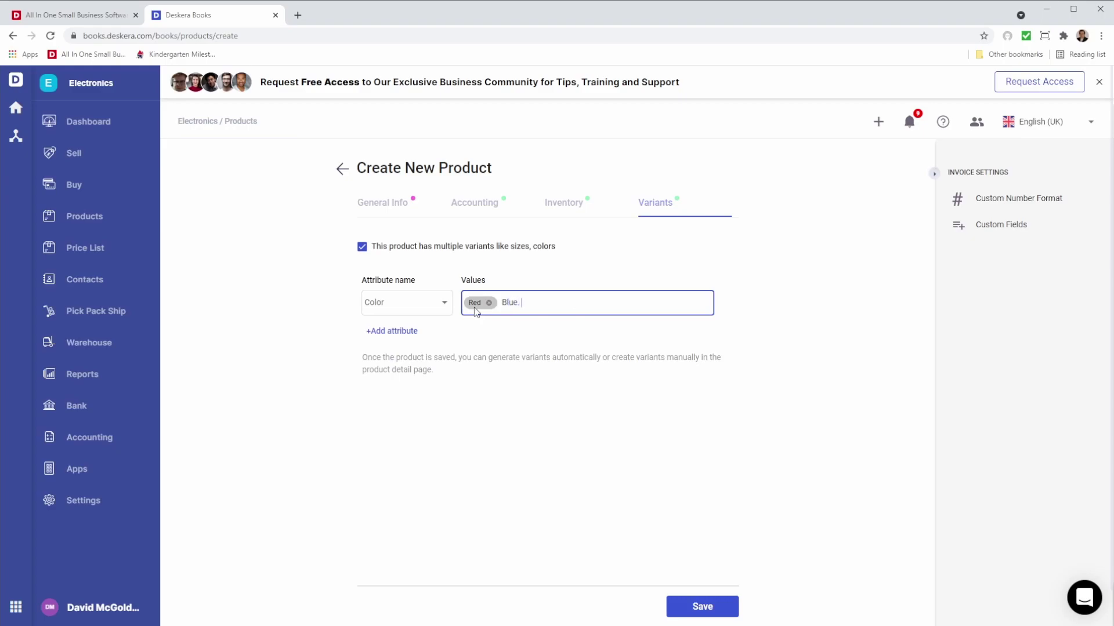
{"action": "key", "text": "Return"}
{"action": "type", "text": "Green"}
{"action": "key", "text": "Return"}
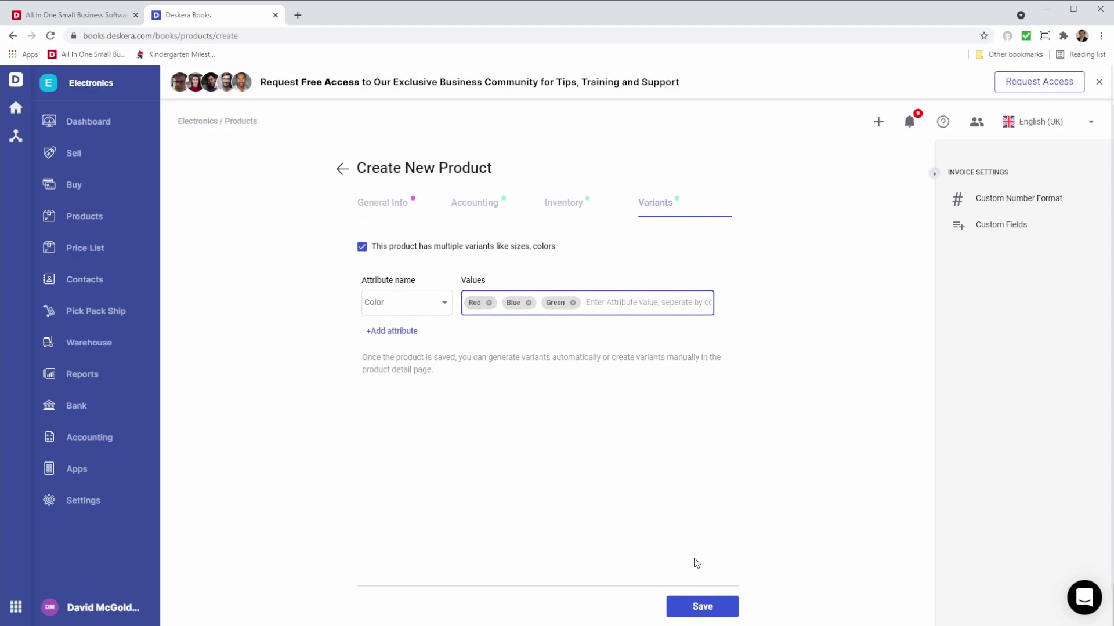
- Open the price lists, check the actions for Aug T-Shirt Price List, and open it for editing
{"action": "left_click", "coordinate": [90, 253]}
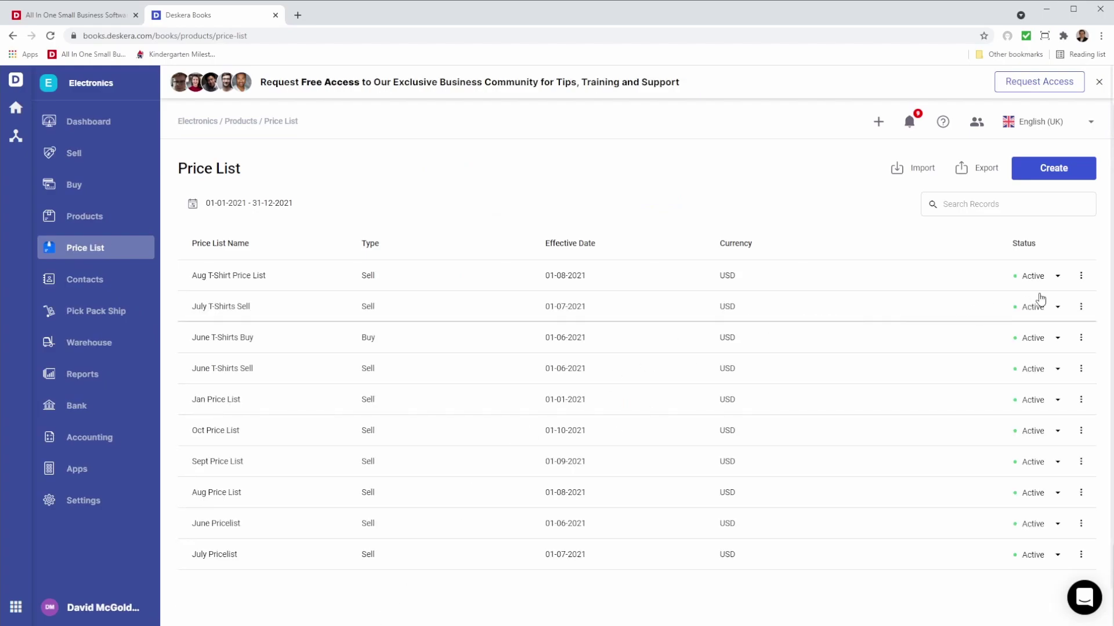
{"action": "left_click", "coordinate": [1081, 276]}
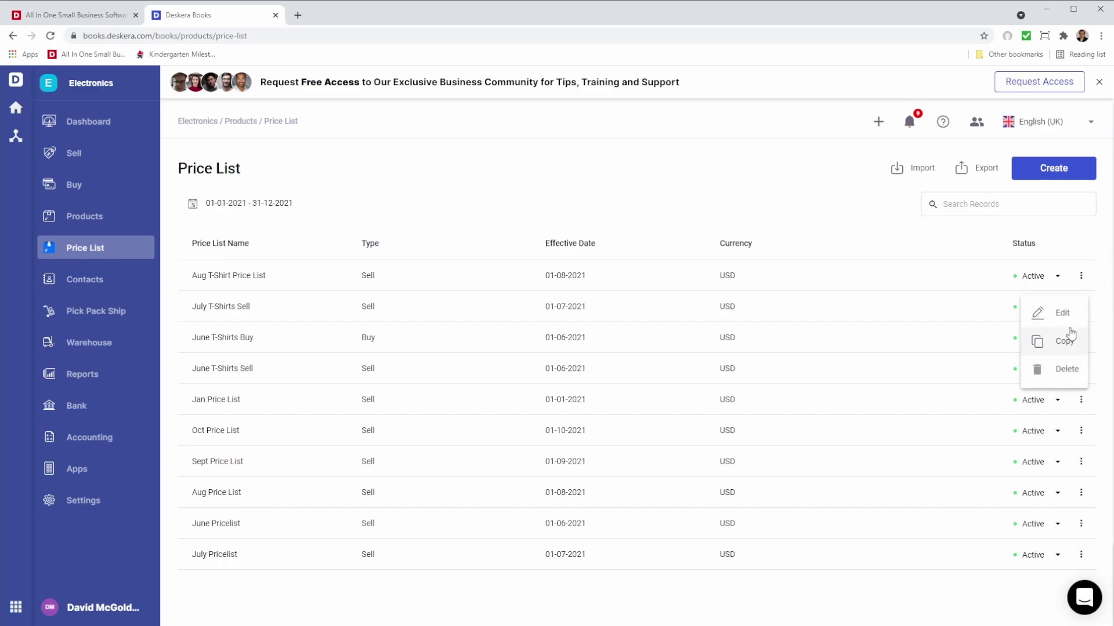
{"action": "left_click", "coordinate": [836, 224]}
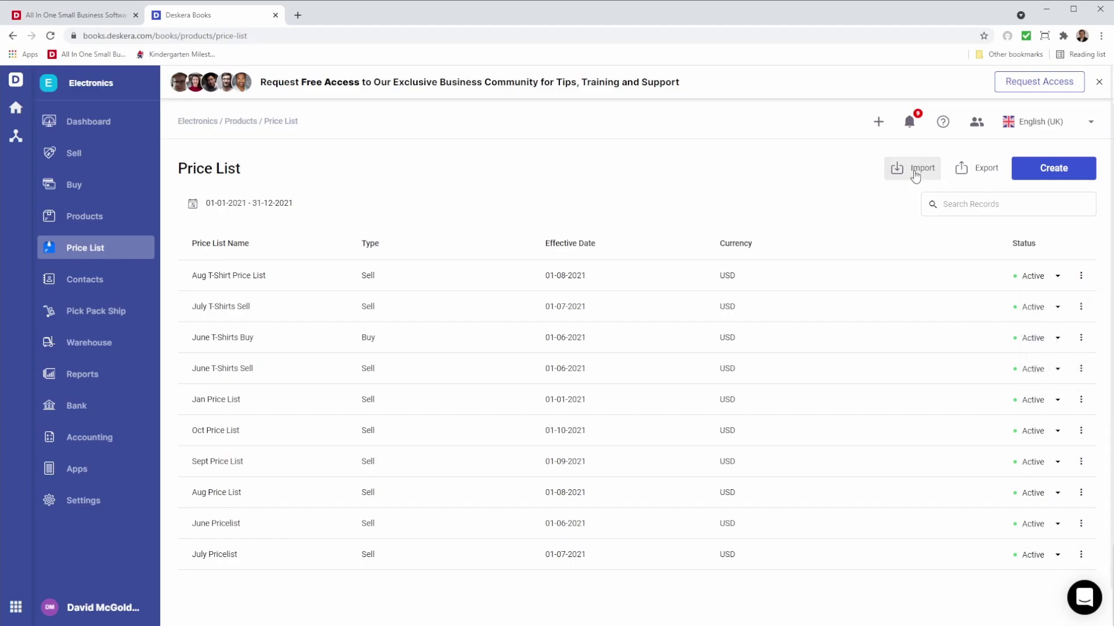
{"action": "left_click", "coordinate": [1081, 277]}
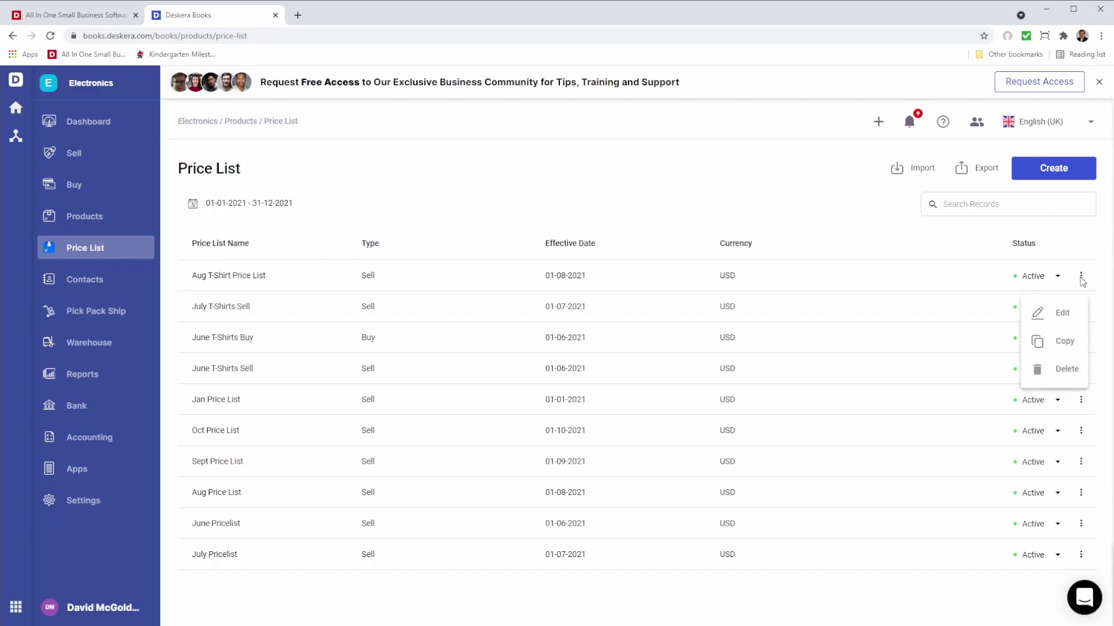
{"action": "left_click", "coordinate": [1066, 312]}
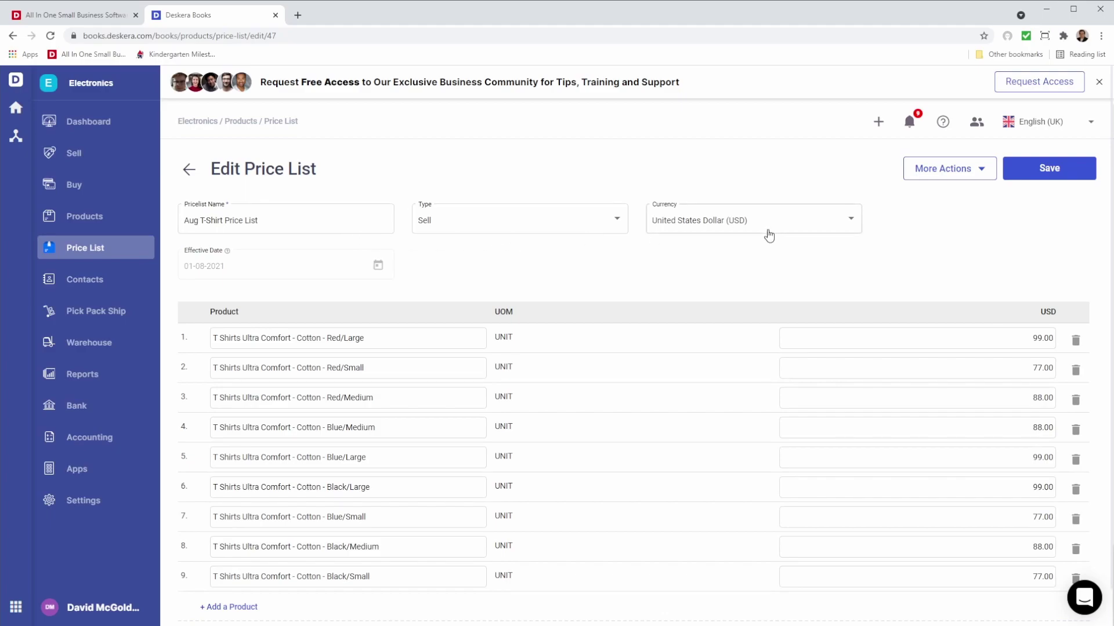
- Check the price list's type and currency options, adding European Euro (EUR) as a currency and removing it again
{"action": "left_click", "coordinate": [609, 224]}
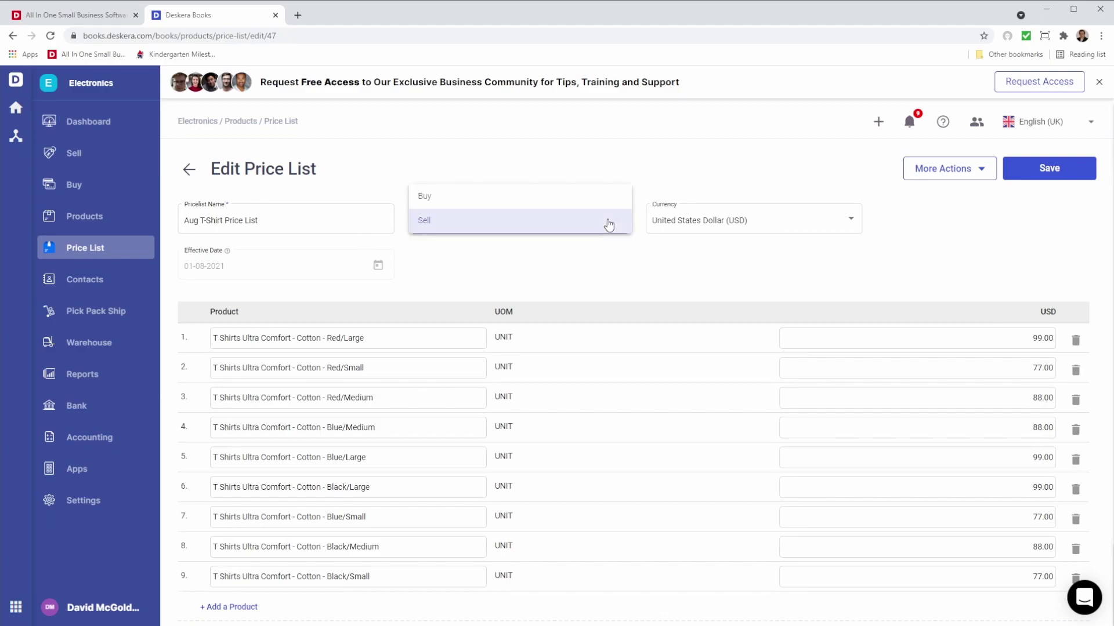
{"action": "left_click", "coordinate": [845, 225]}
{"action": "left_click", "coordinate": [850, 226]}
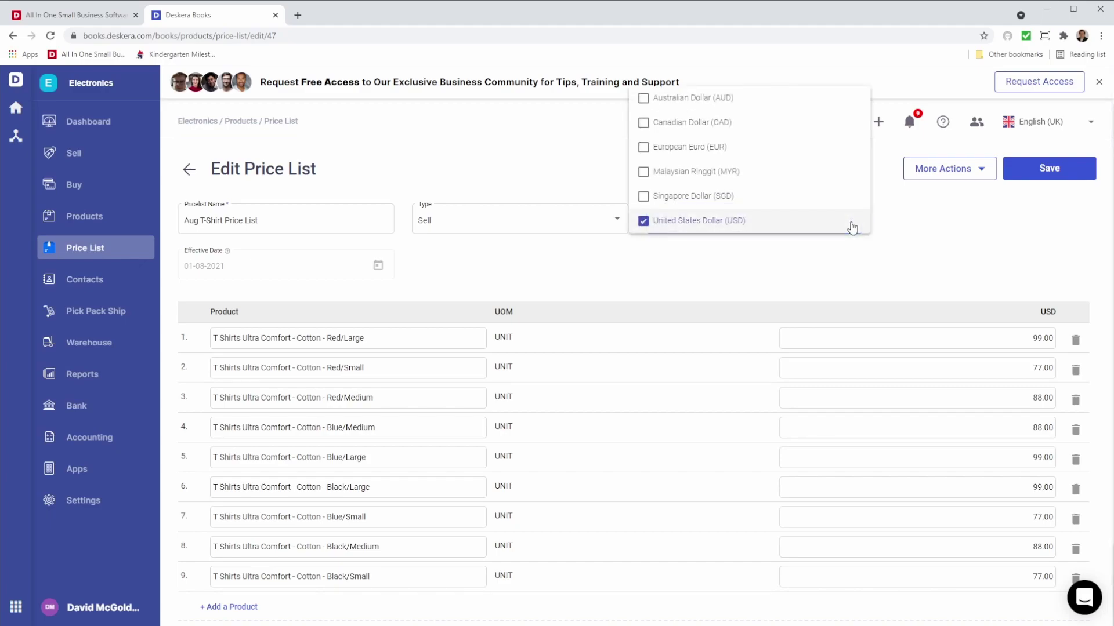
{"action": "left_click", "coordinate": [644, 148]}
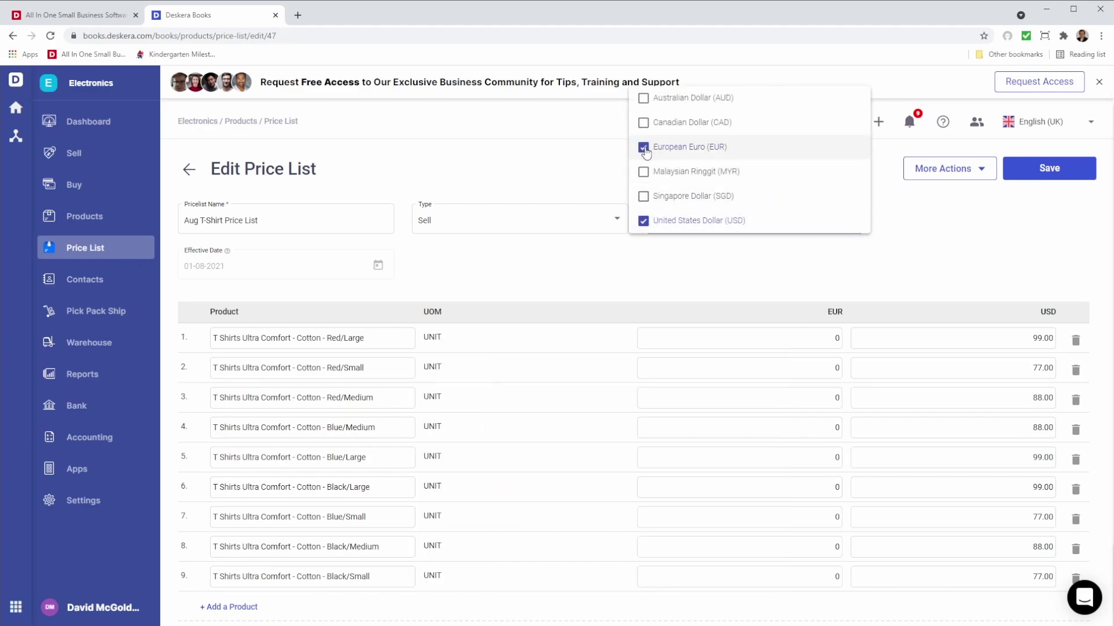
{"action": "left_click", "coordinate": [644, 148]}
{"action": "left_click", "coordinate": [877, 231]}
- View the options for reducing or increasing the whole price list by a percentage, and close them without updating
{"action": "left_click", "coordinate": [918, 171]}
{"action": "left_click", "coordinate": [940, 199]}
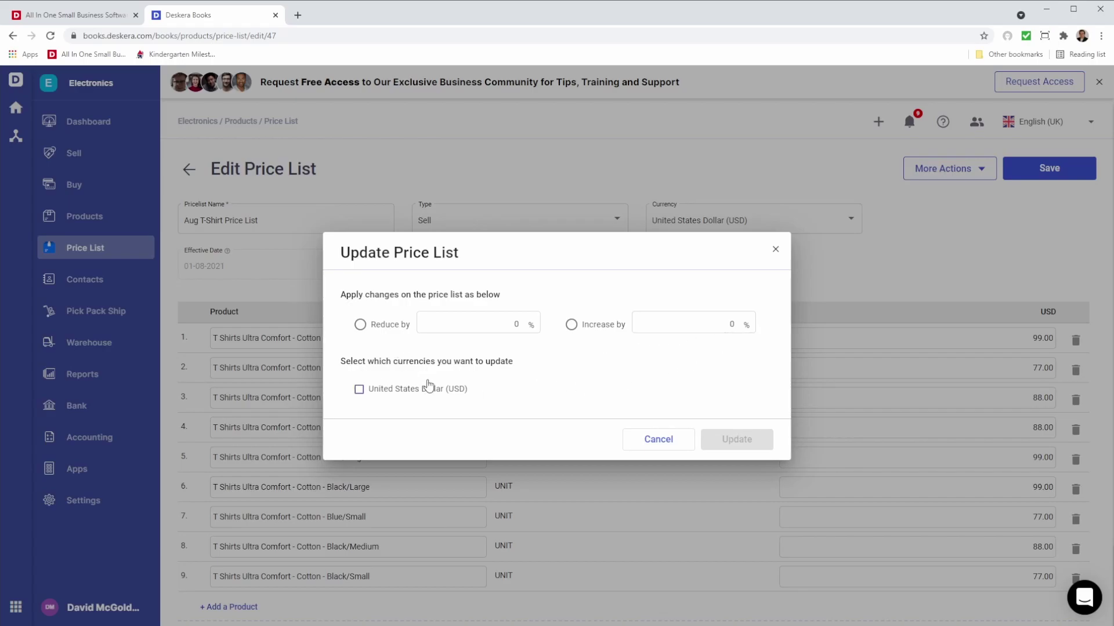
{"action": "left_click", "coordinate": [775, 249]}
- In the contacts' invoice reminder settings, enable a reminder 30 days before the due date, set the repeats to 3 times in total, and save
{"action": "left_click", "coordinate": [87, 281]}
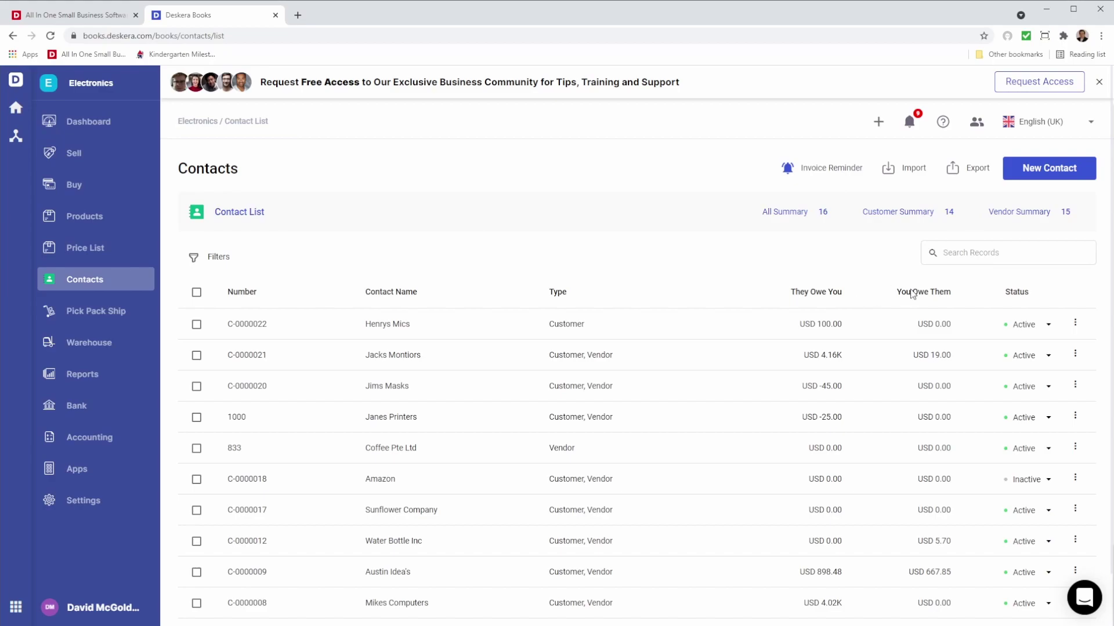
{"action": "left_click", "coordinate": [831, 181]}
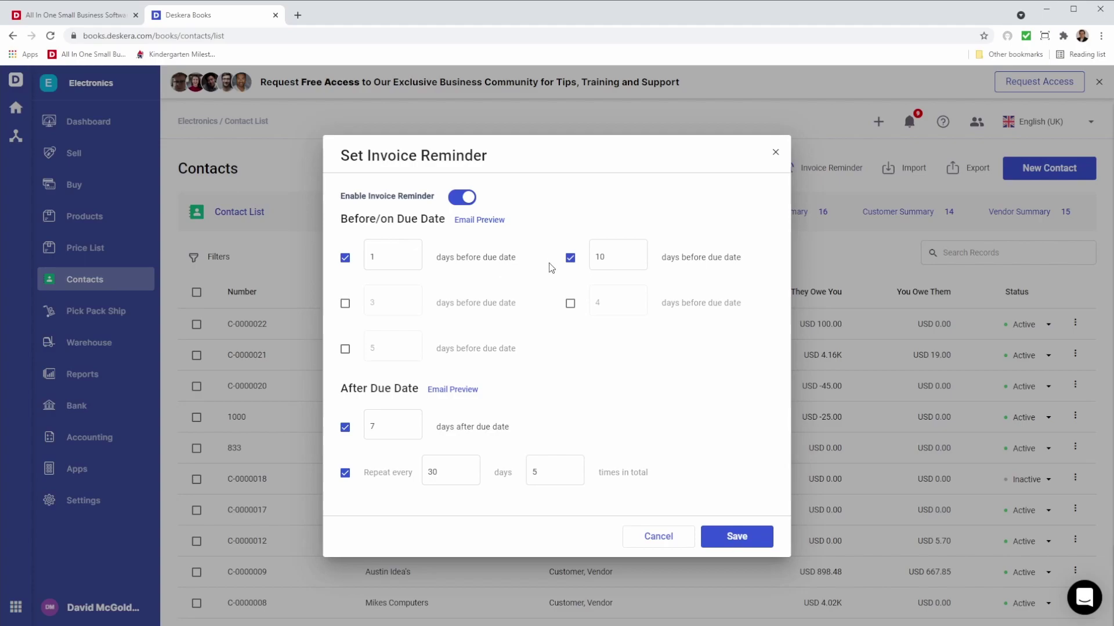
{"action": "left_click", "coordinate": [388, 301]}
{"action": "type", "text": "0"}
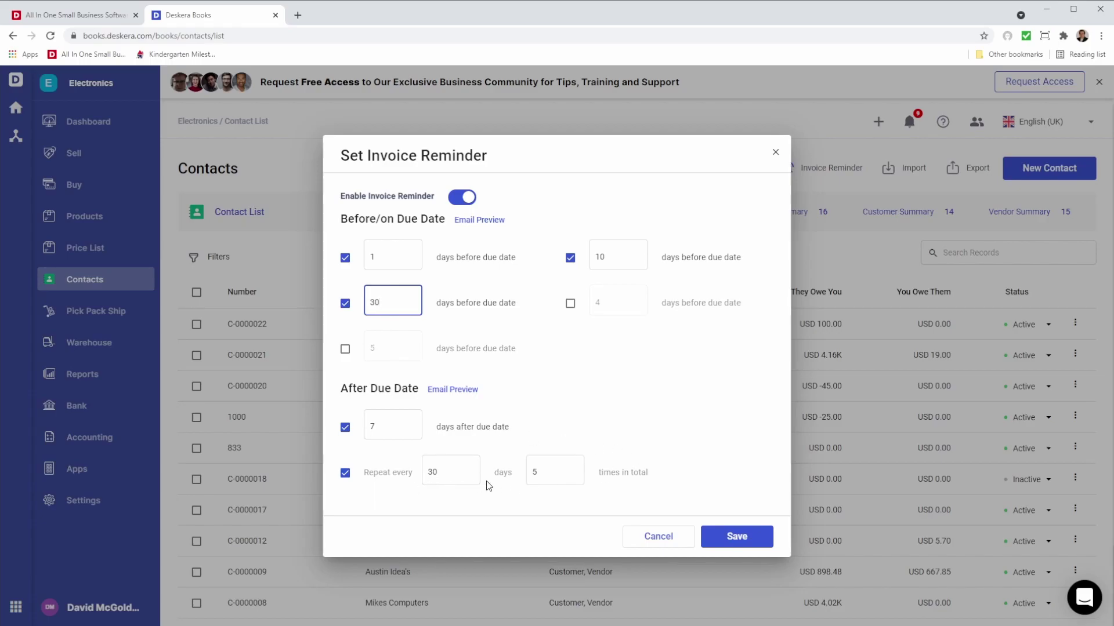
{"action": "left_click", "coordinate": [552, 472]}
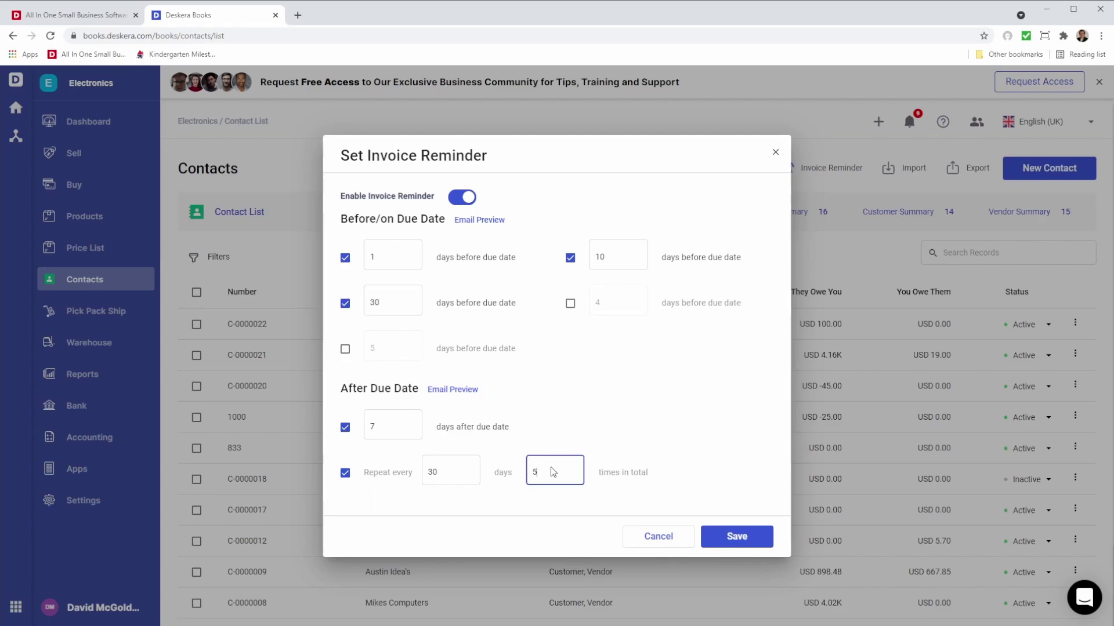
{"action": "type", "text": "3"}
{"action": "left_click", "coordinate": [736, 534]}
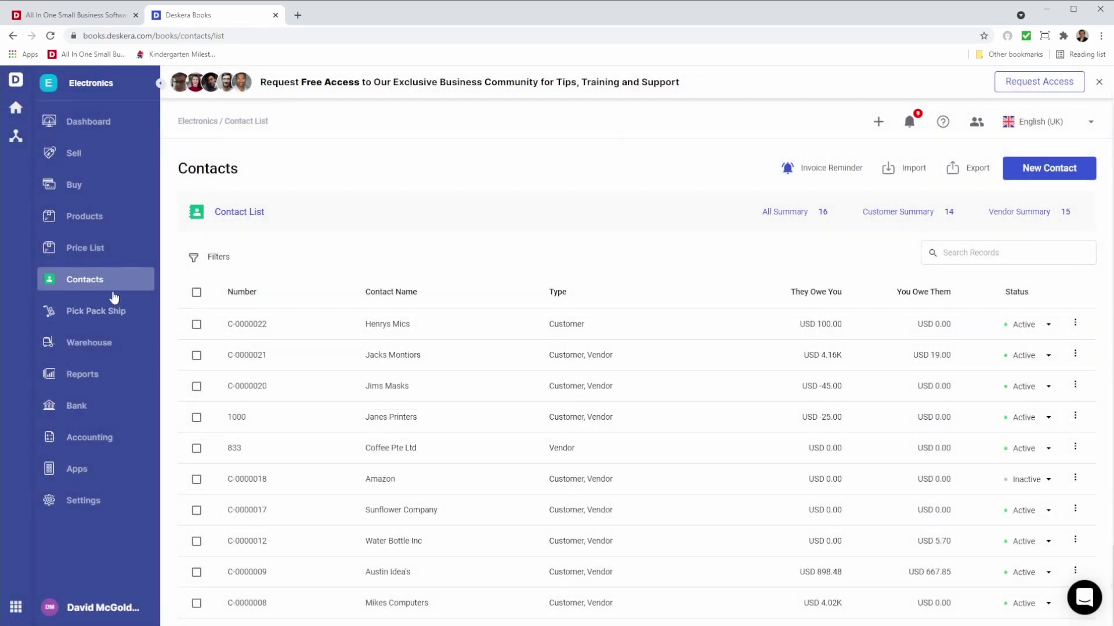
- Open Pick Pack Ship and review the pending orders, picking list, packing list and shipping list
{"action": "left_click", "coordinate": [109, 310]}
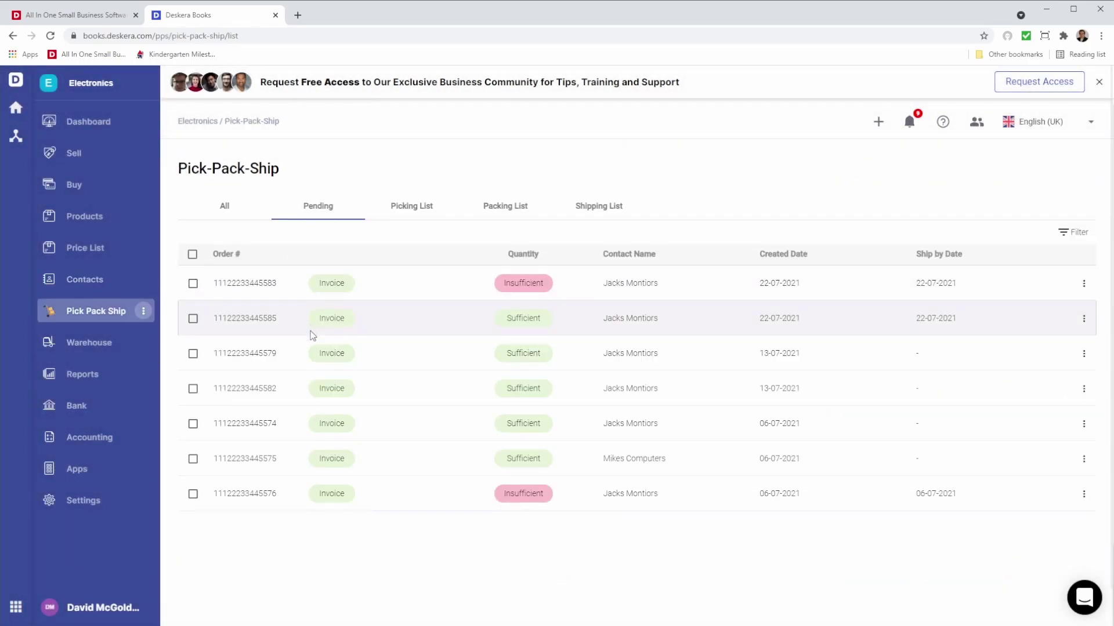
{"action": "left_click", "coordinate": [406, 202]}
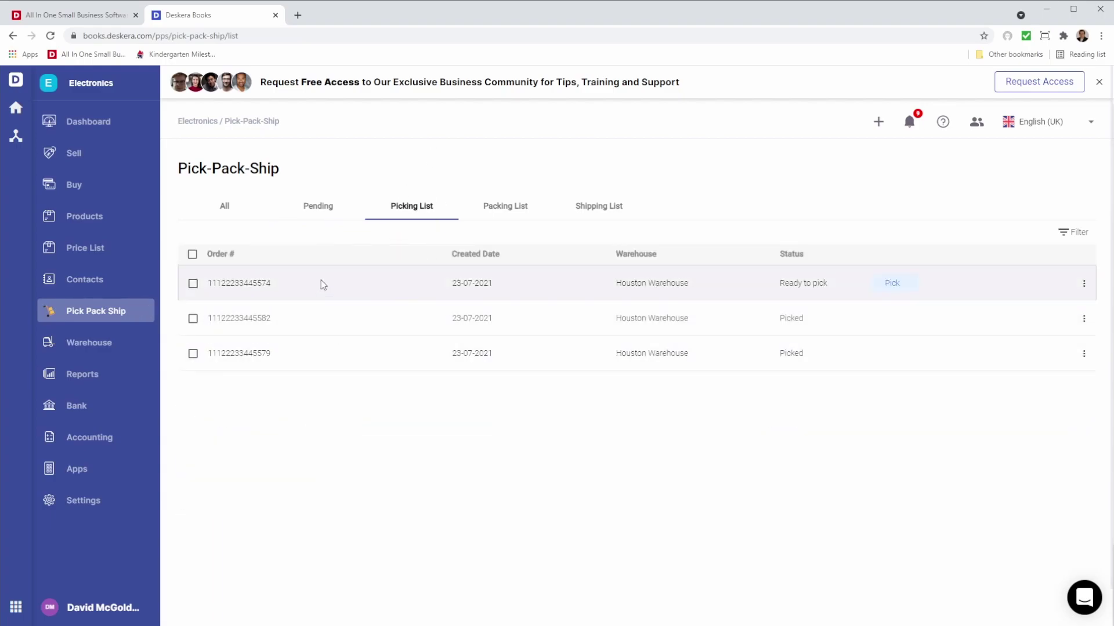
{"action": "left_click", "coordinate": [506, 210]}
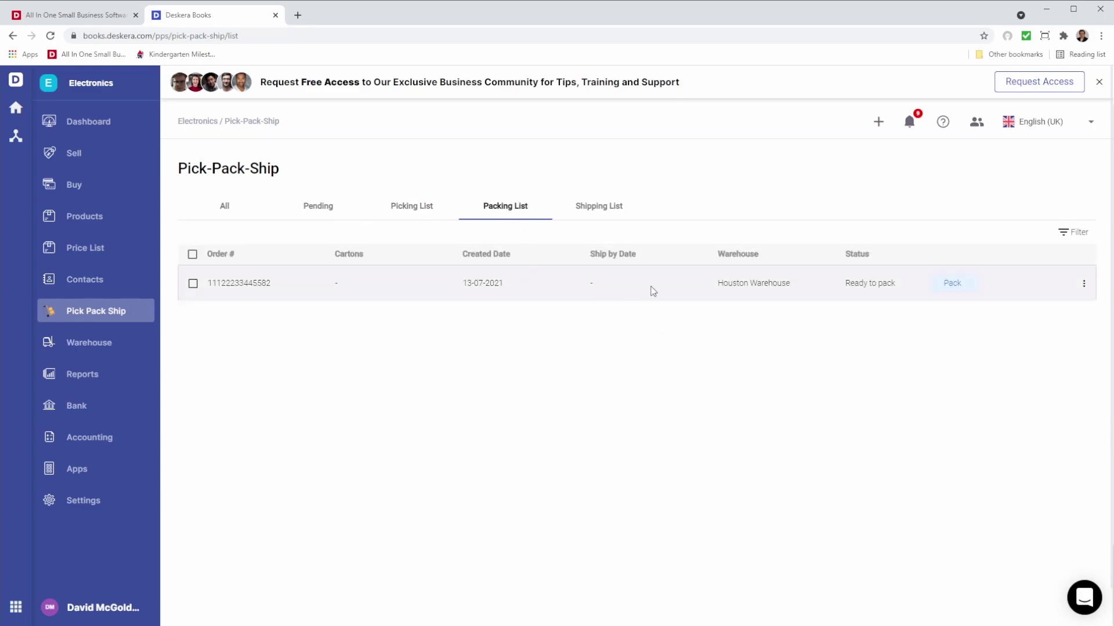
{"action": "left_click", "coordinate": [603, 214]}
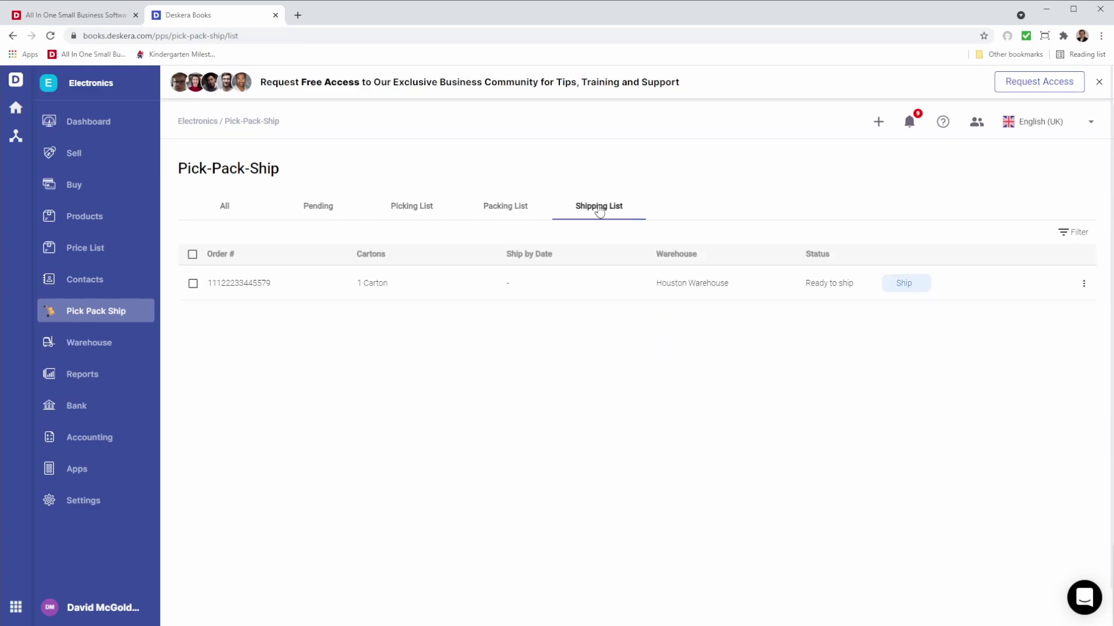
- Open the shipping form for the ready-to-ship order, choose Courier delivery with DHL as carrier, and close the form without saving
{"action": "left_click", "coordinate": [901, 289]}
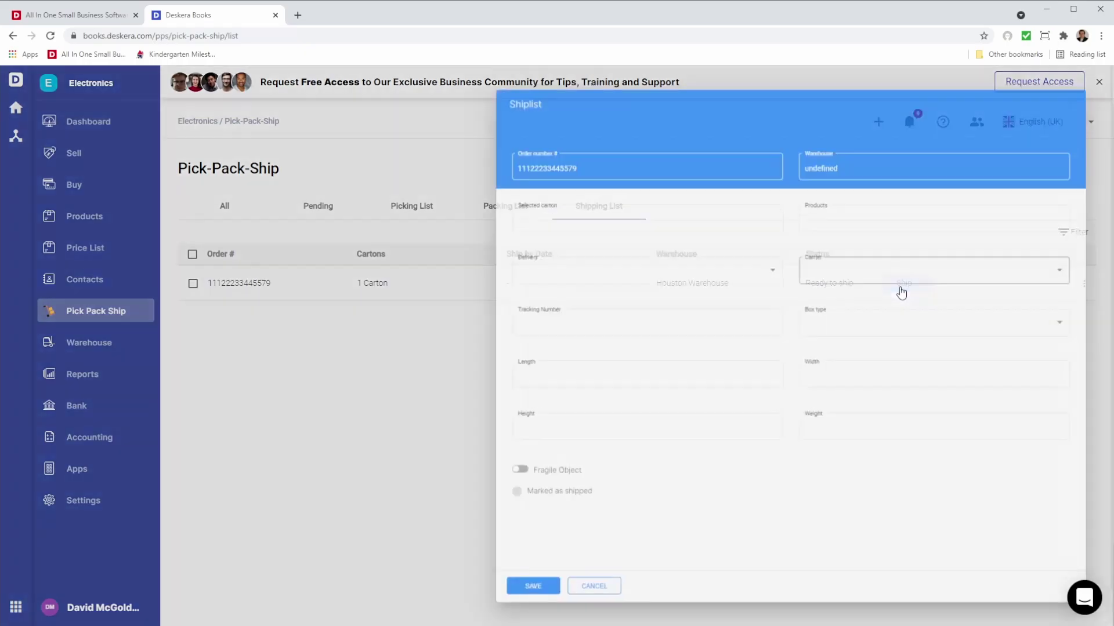
{"action": "left_click", "coordinate": [666, 266]}
{"action": "left_click", "coordinate": [629, 273]}
{"action": "left_click", "coordinate": [838, 272]}
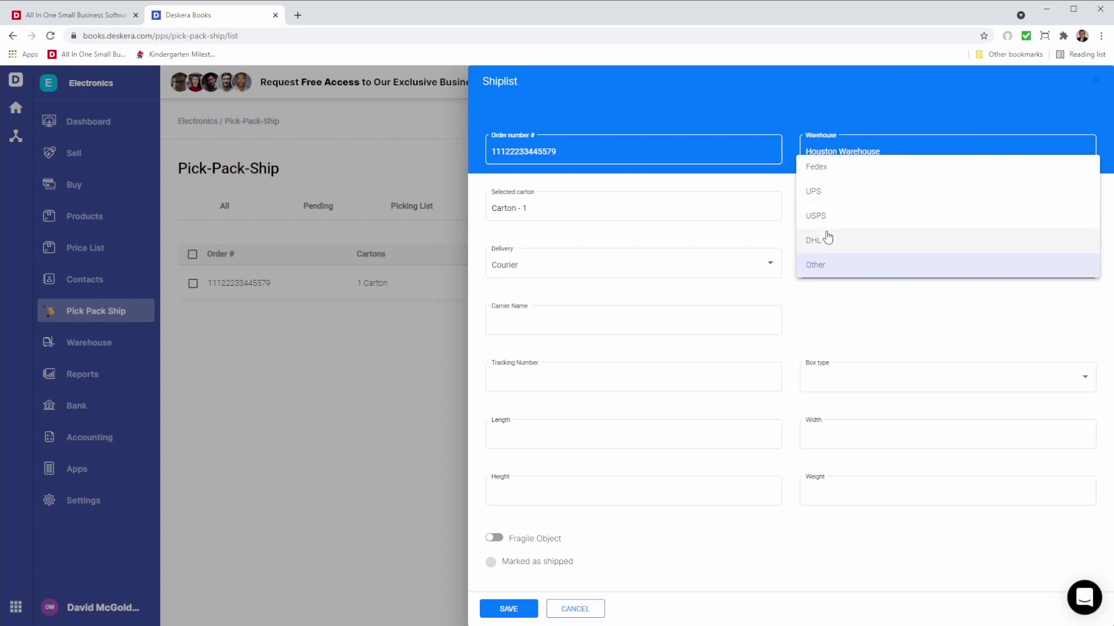
{"action": "left_click", "coordinate": [827, 239]}
{"action": "left_click", "coordinate": [712, 320]}
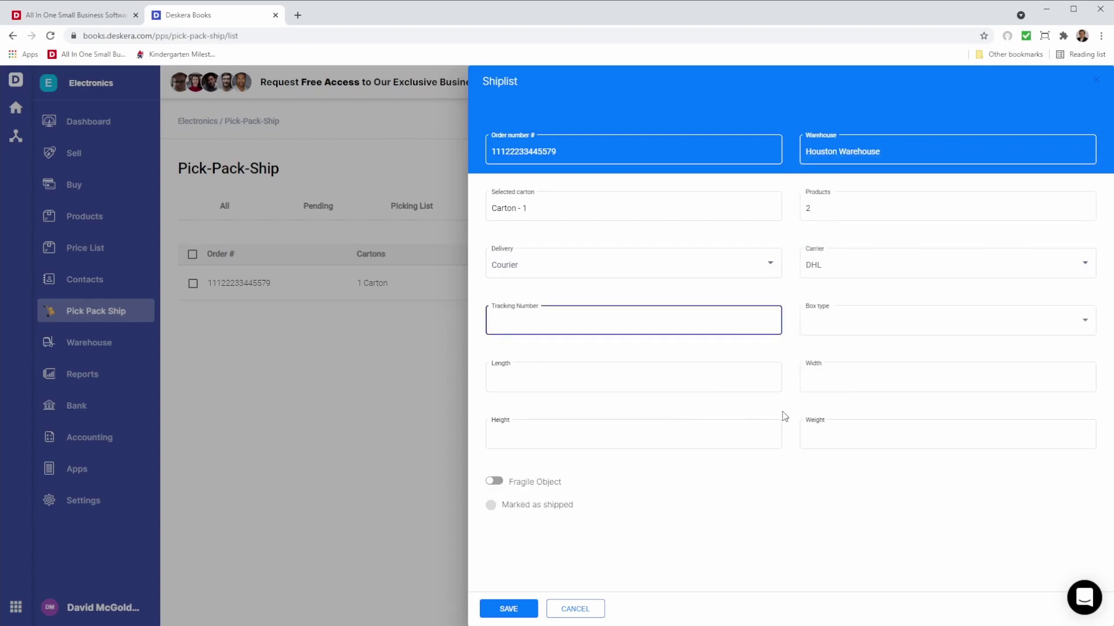
{"action": "left_click", "coordinate": [1095, 83]}
- View the warehouse list, and open the Profit and Loss report to check its custom field filters
{"action": "left_click", "coordinate": [105, 355]}
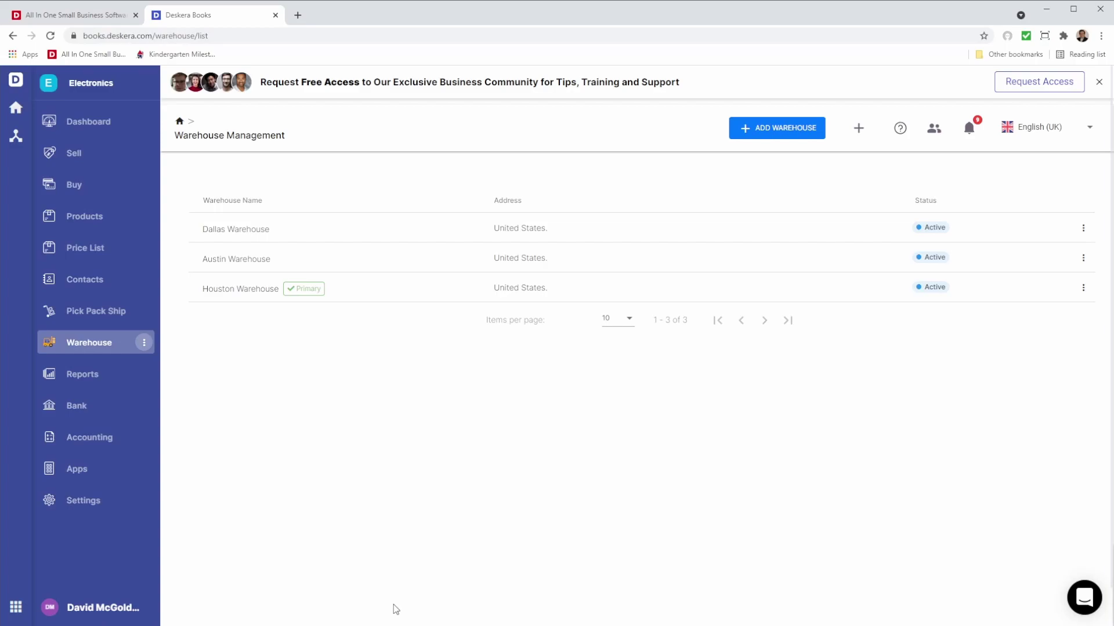
{"action": "left_click", "coordinate": [96, 384]}
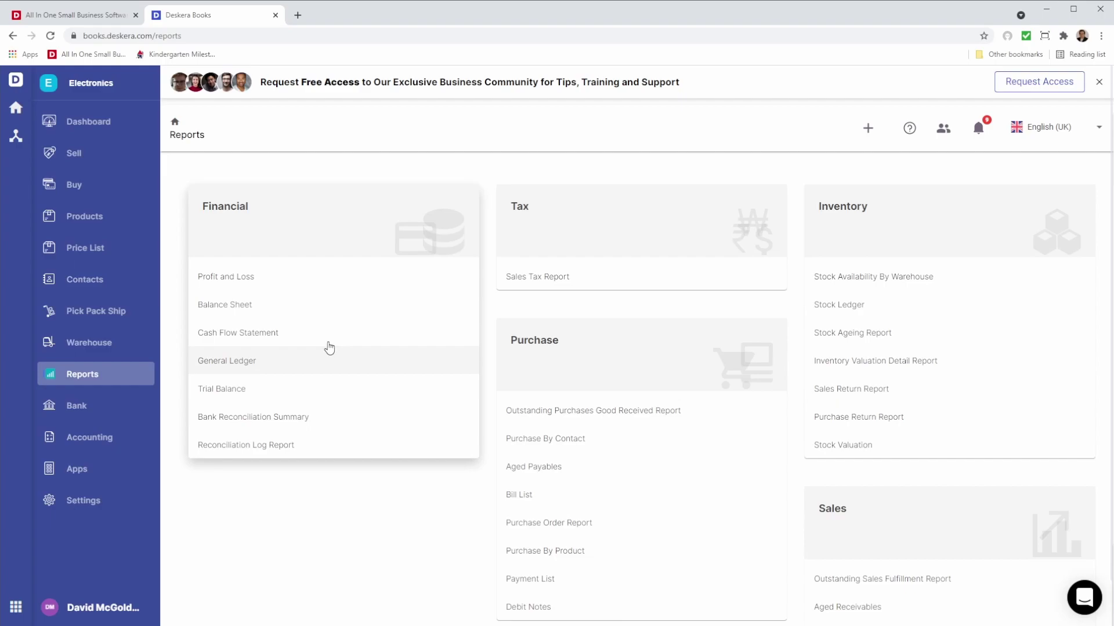
{"action": "left_click", "coordinate": [280, 286]}
{"action": "left_click", "coordinate": [306, 253]}
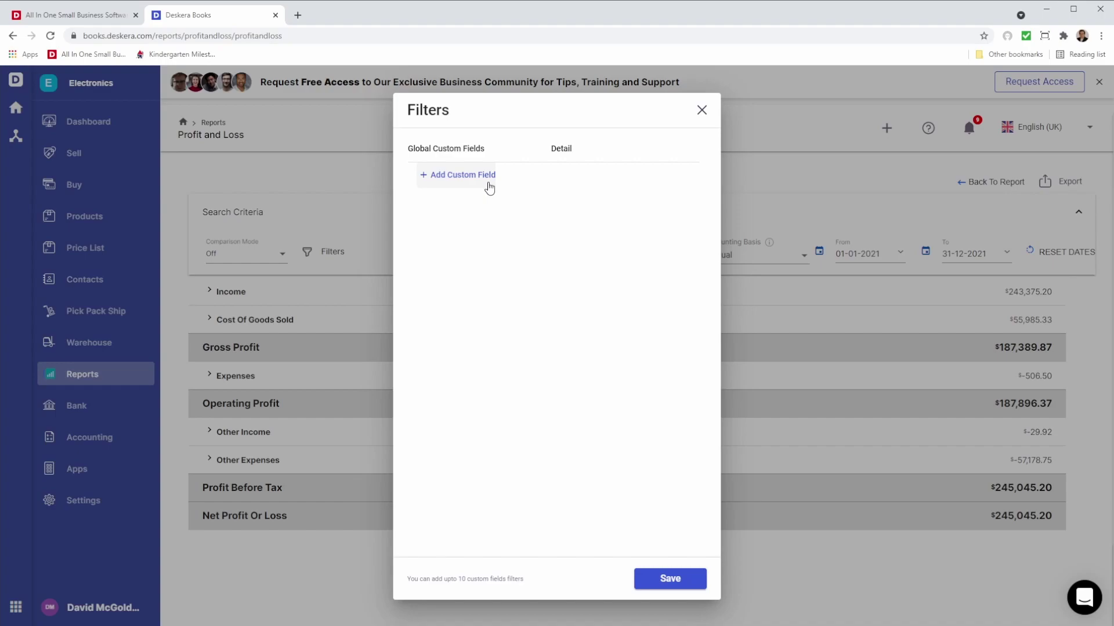
{"action": "left_click", "coordinate": [701, 110]}
- Return to the reports overview and look through the tax, purchase, inventory and sales reports
{"action": "left_click", "coordinate": [108, 374]}
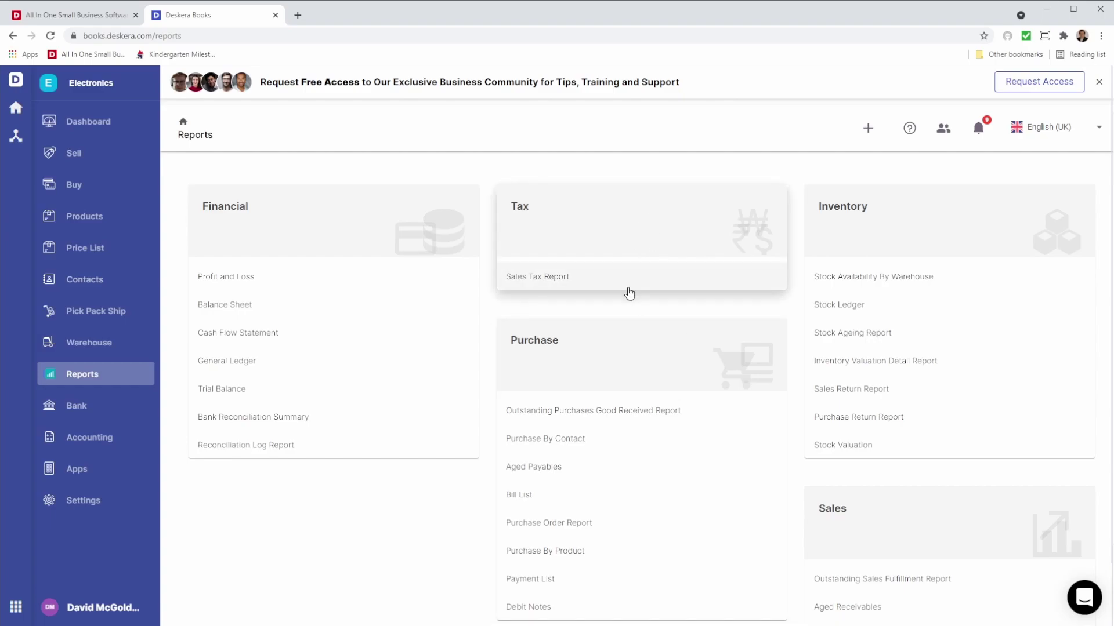
{"action": "scroll", "coordinate": [629, 293], "scroll_direction": "down", "scroll_amount": 1}
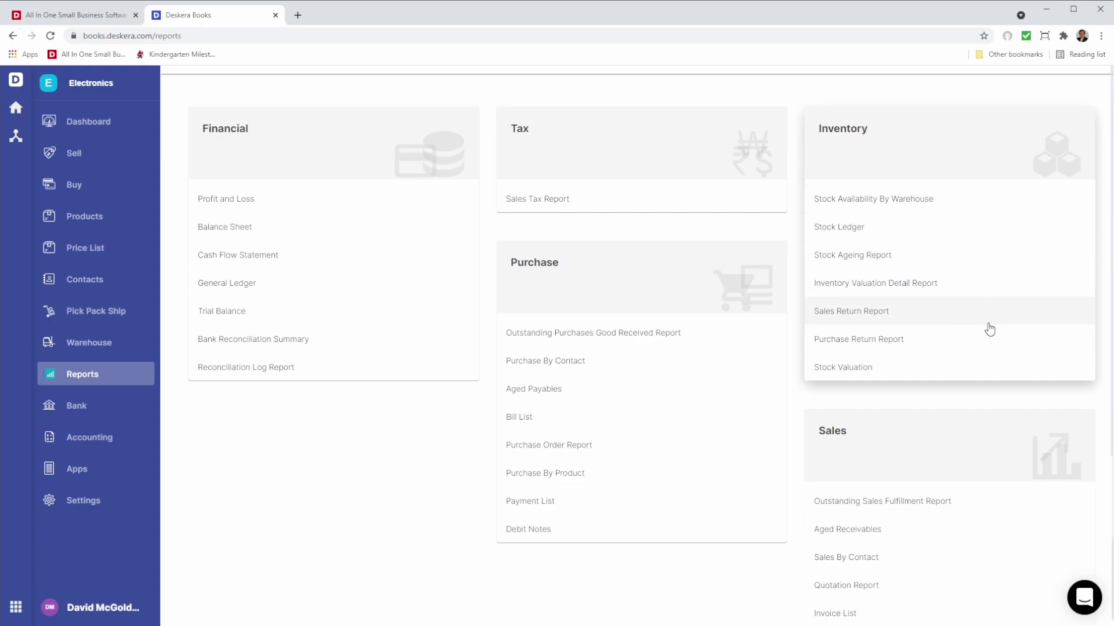
{"action": "scroll", "coordinate": [988, 341], "scroll_direction": "down", "scroll_amount": 2}
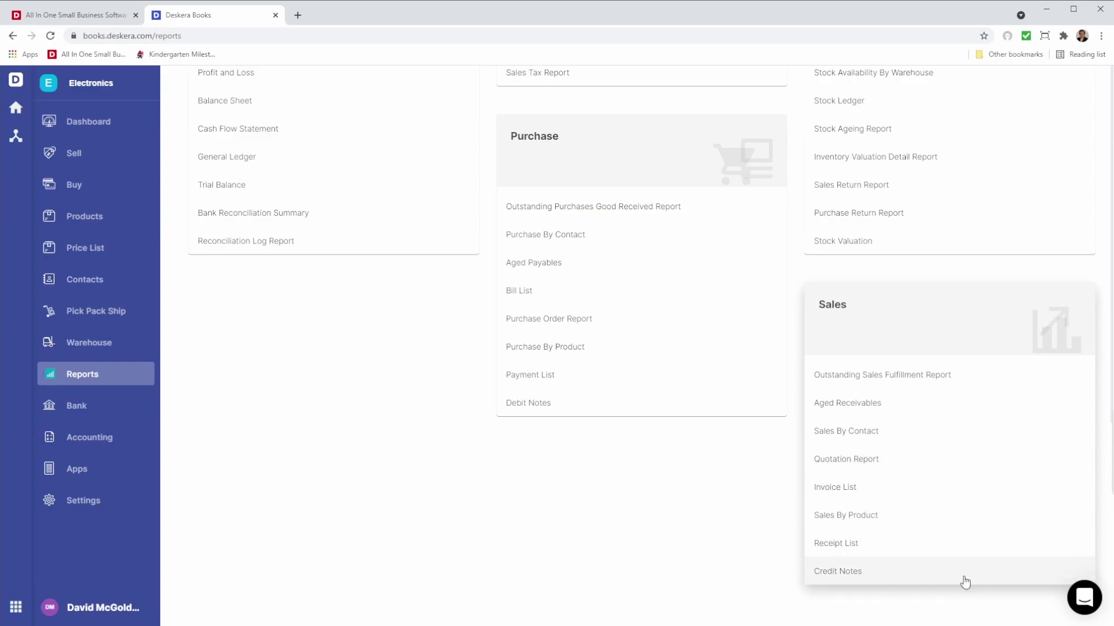
- Open the bank accounts and start connecting the account named Bank through Plaid, up to the bank selection
{"action": "left_click", "coordinate": [69, 409]}
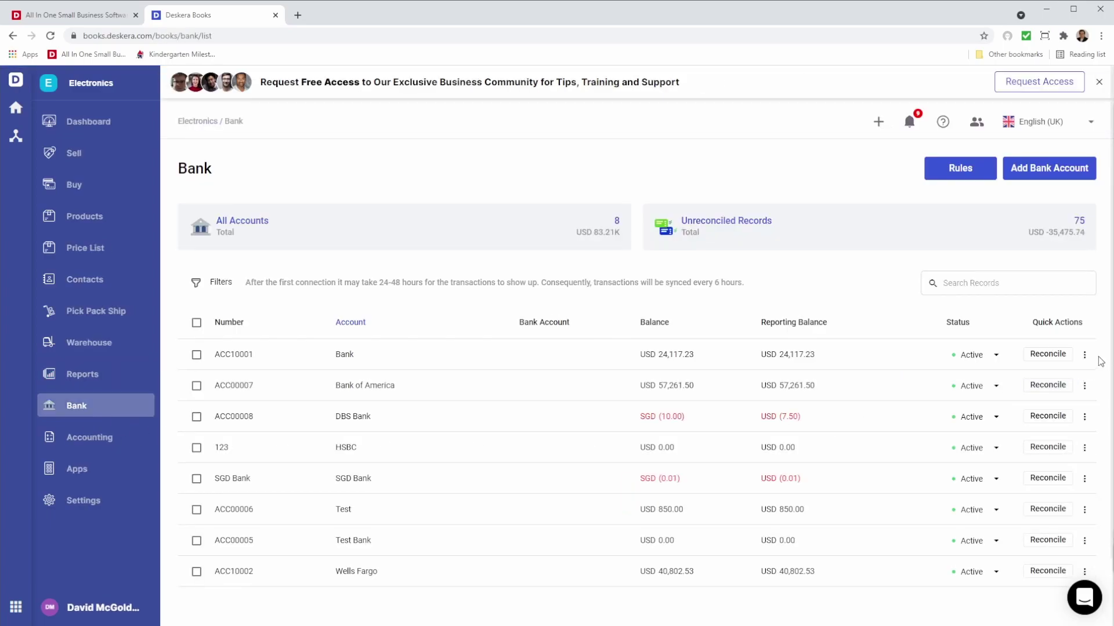
{"action": "left_click", "coordinate": [1083, 356]}
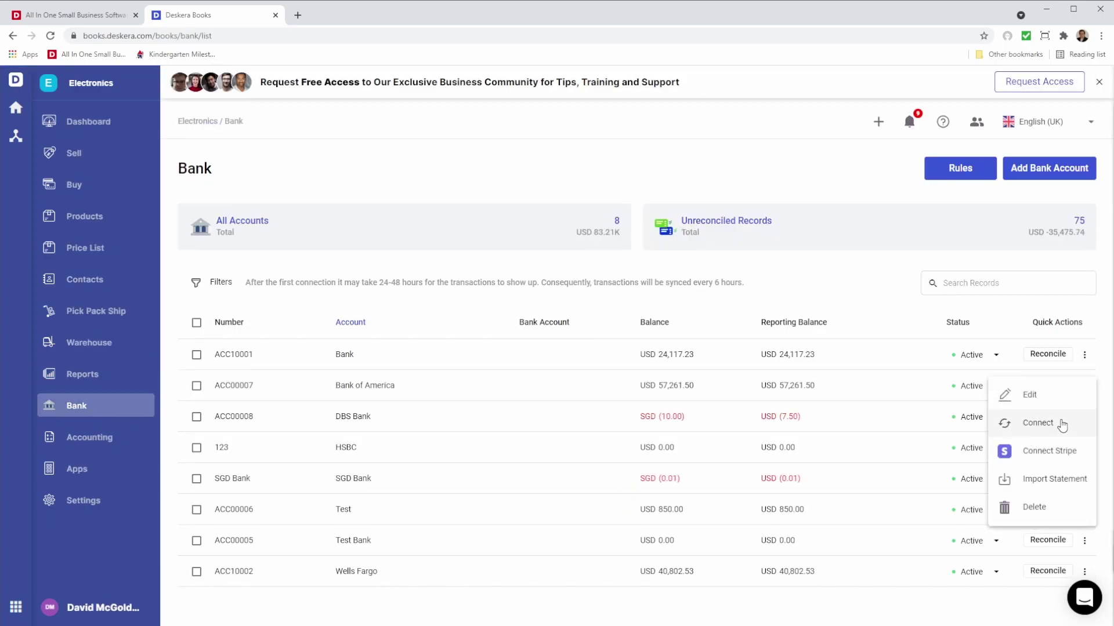
{"action": "left_click", "coordinate": [1060, 424]}
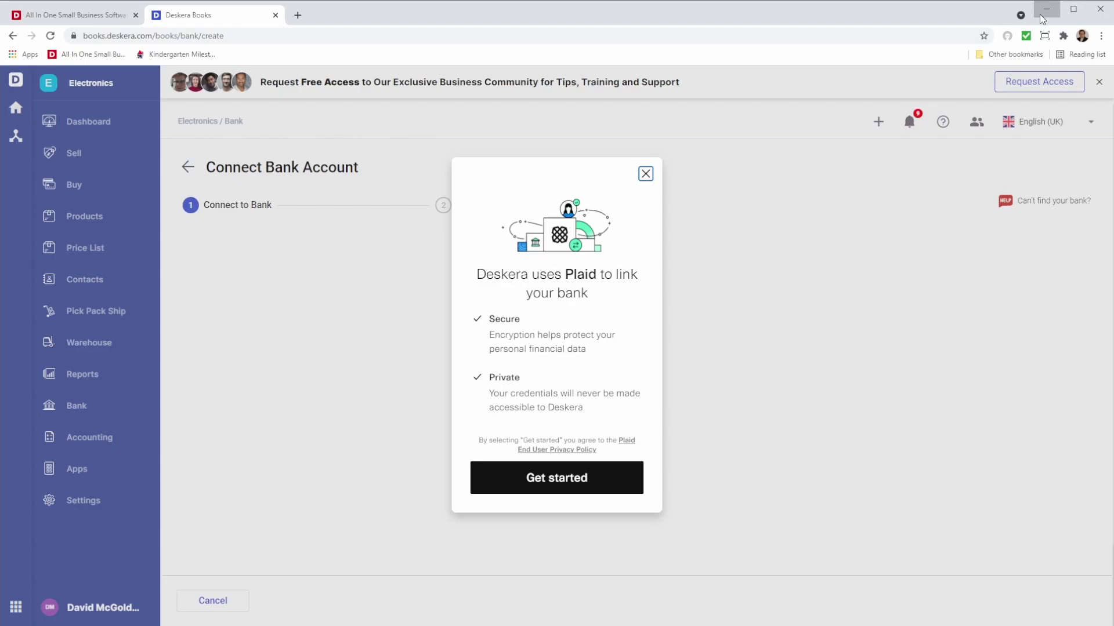
{"action": "left_click", "coordinate": [488, 480]}
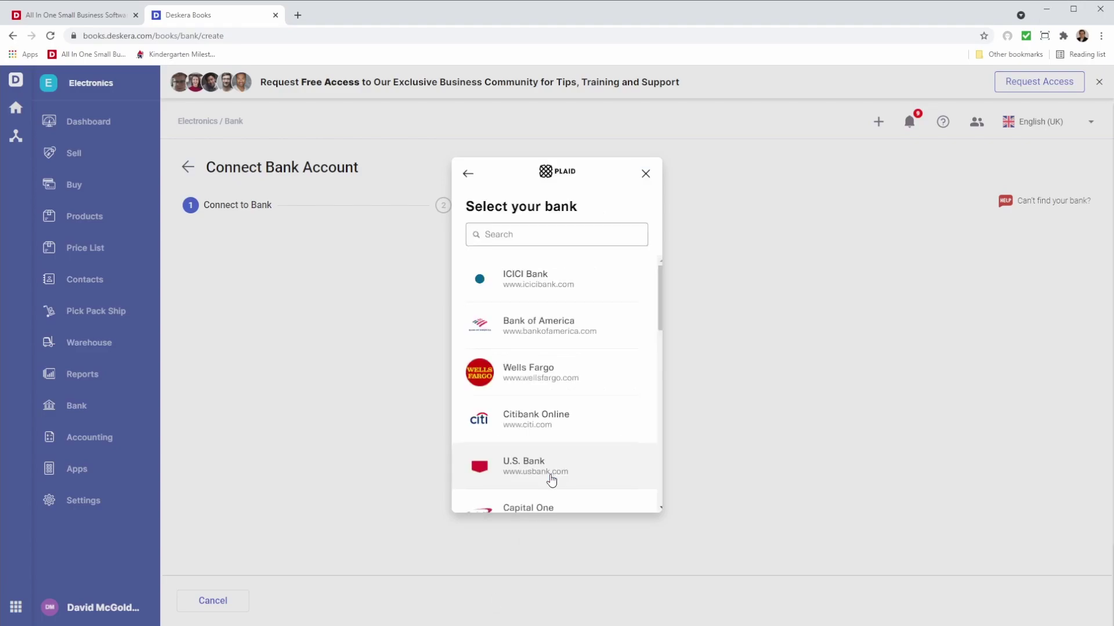
- Browse the banks available in Plaid, open the Wells Fargo credentials form, and go back to the bank selection
{"action": "scroll", "coordinate": [557, 389], "scroll_direction": "down", "scroll_amount": 10}
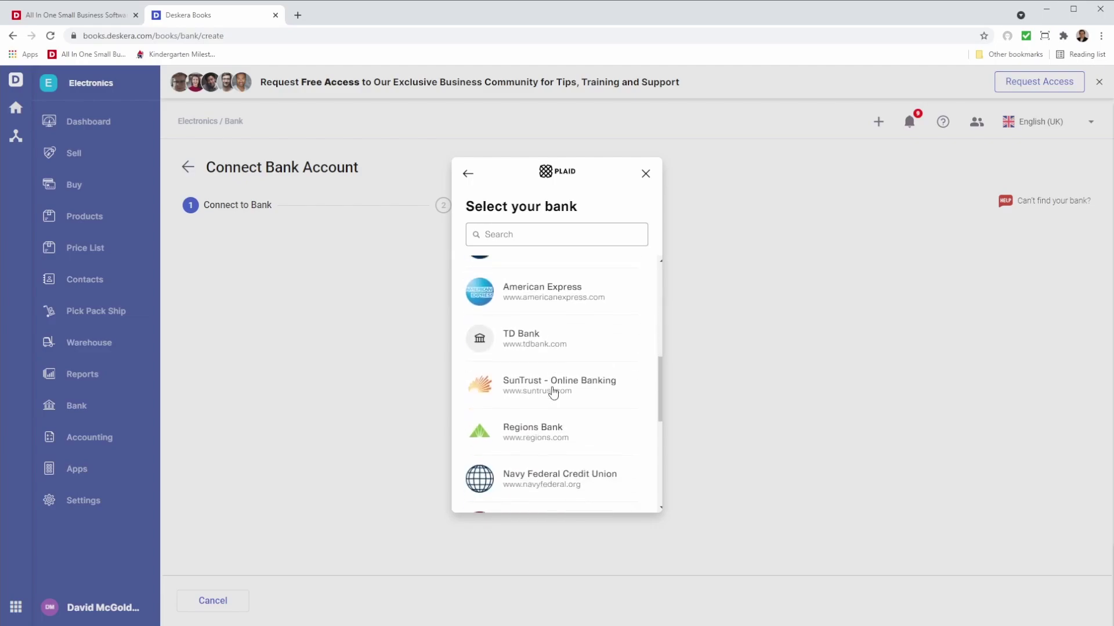
{"action": "scroll", "coordinate": [554, 390], "scroll_direction": "down", "scroll_amount": 3}
{"action": "scroll", "coordinate": [552, 390], "scroll_direction": "up", "scroll_amount": 10}
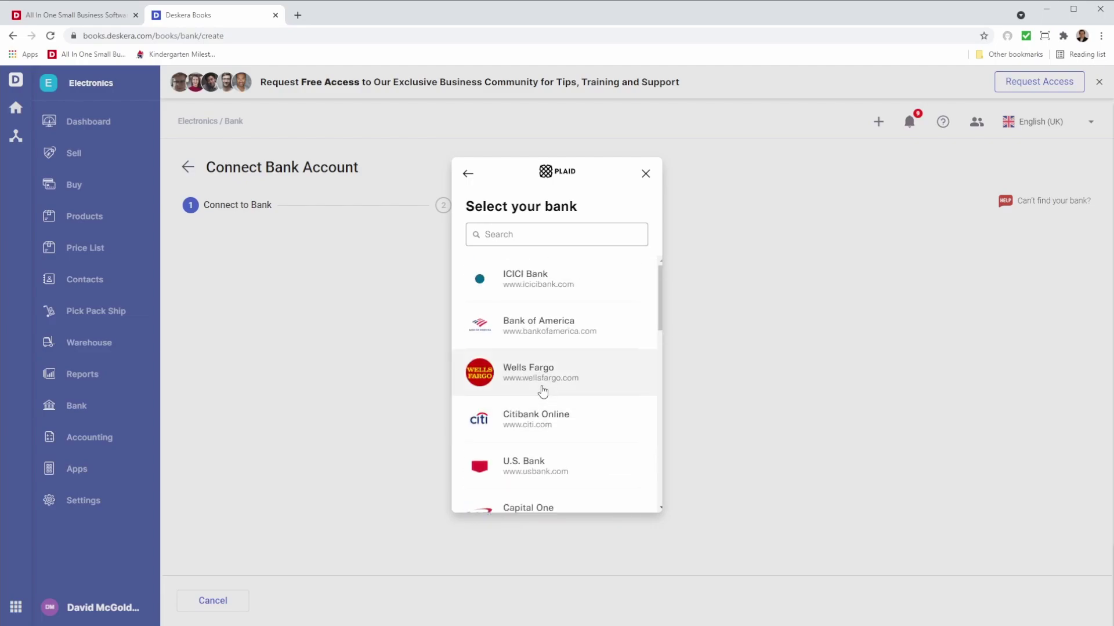
{"action": "left_click", "coordinate": [515, 387]}
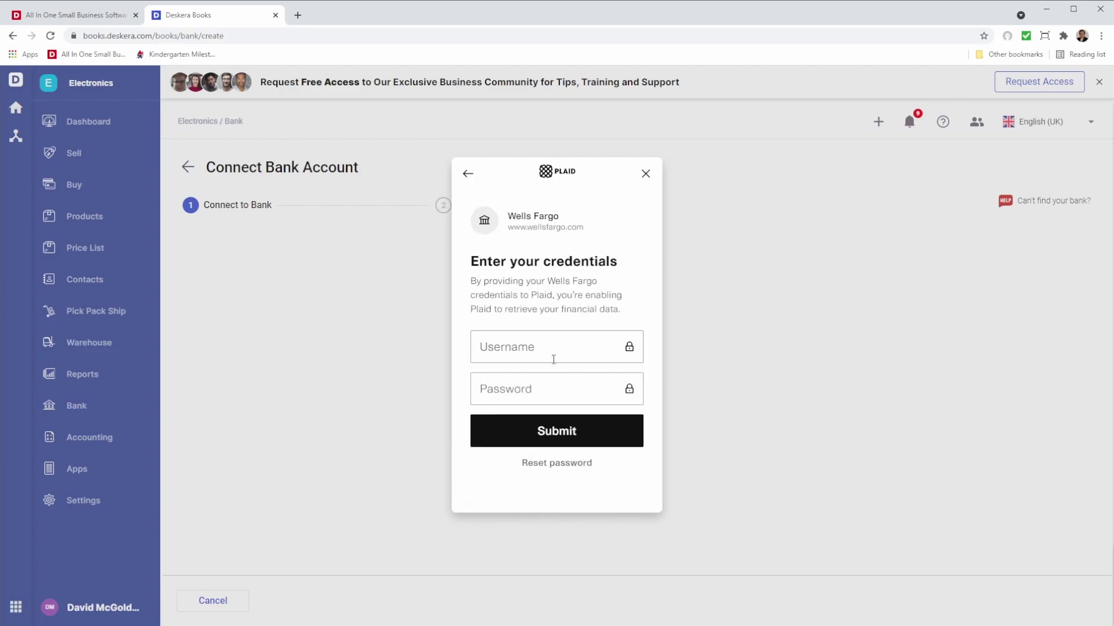
{"action": "left_click", "coordinate": [468, 174]}
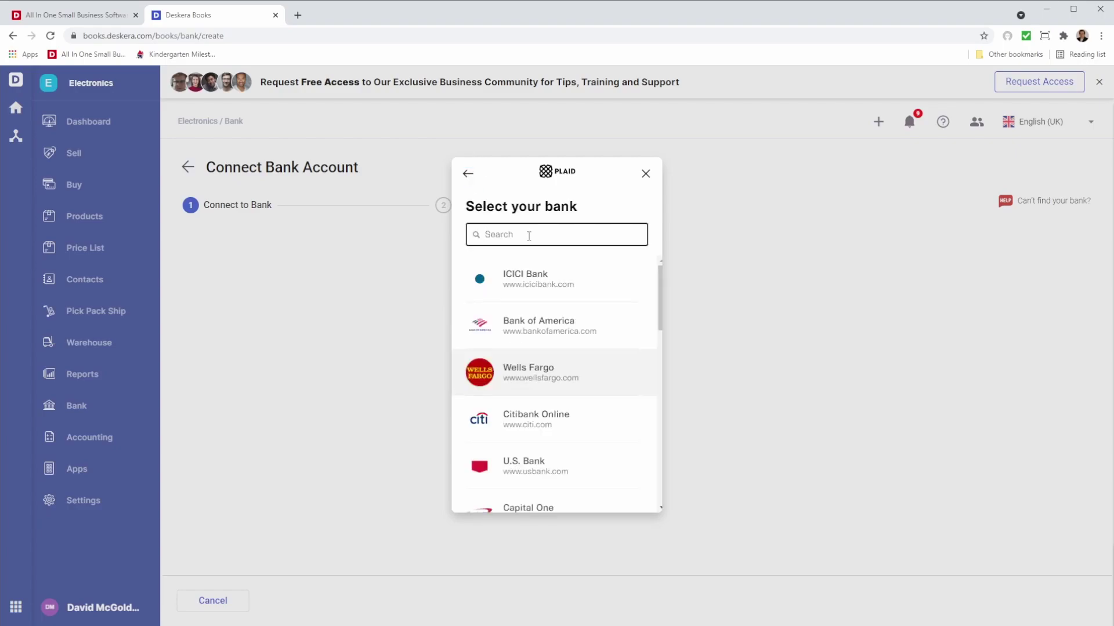
- Search Plaid's banks for "Union Bank", view its credentials form, and close the Plaid bank selection
{"action": "type", "text": "Union Bank"}
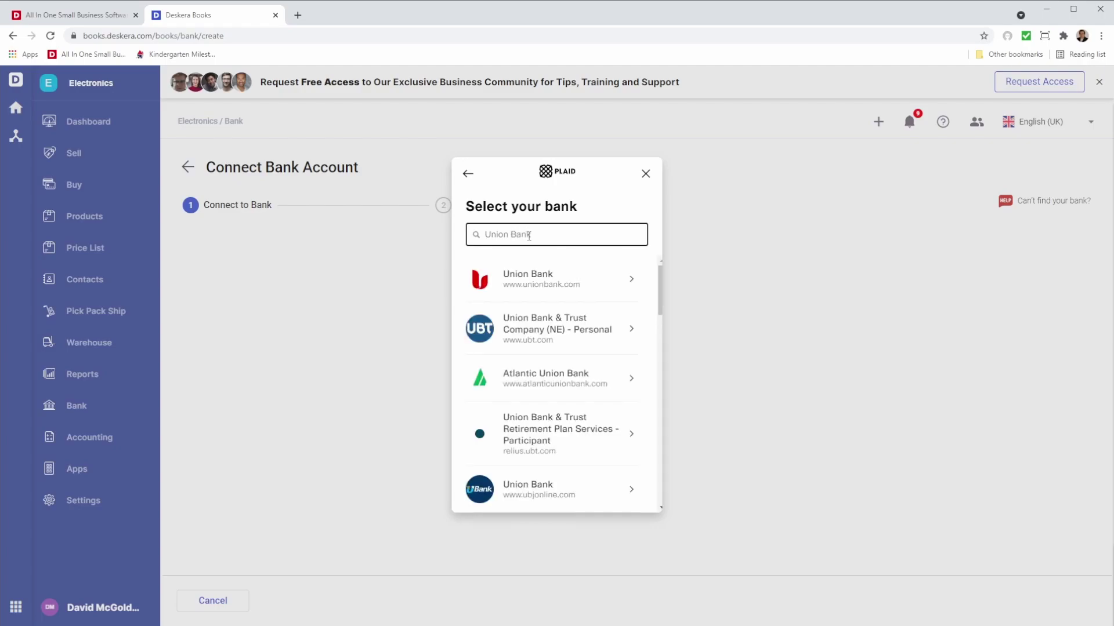
{"action": "left_click", "coordinate": [557, 290]}
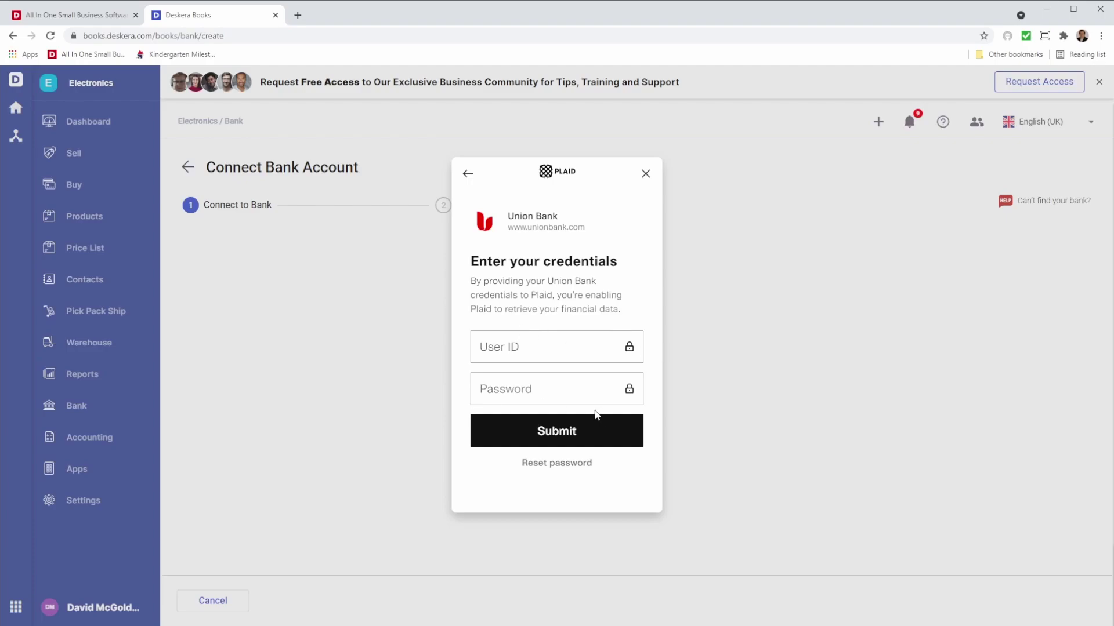
{"action": "left_click", "coordinate": [469, 174]}
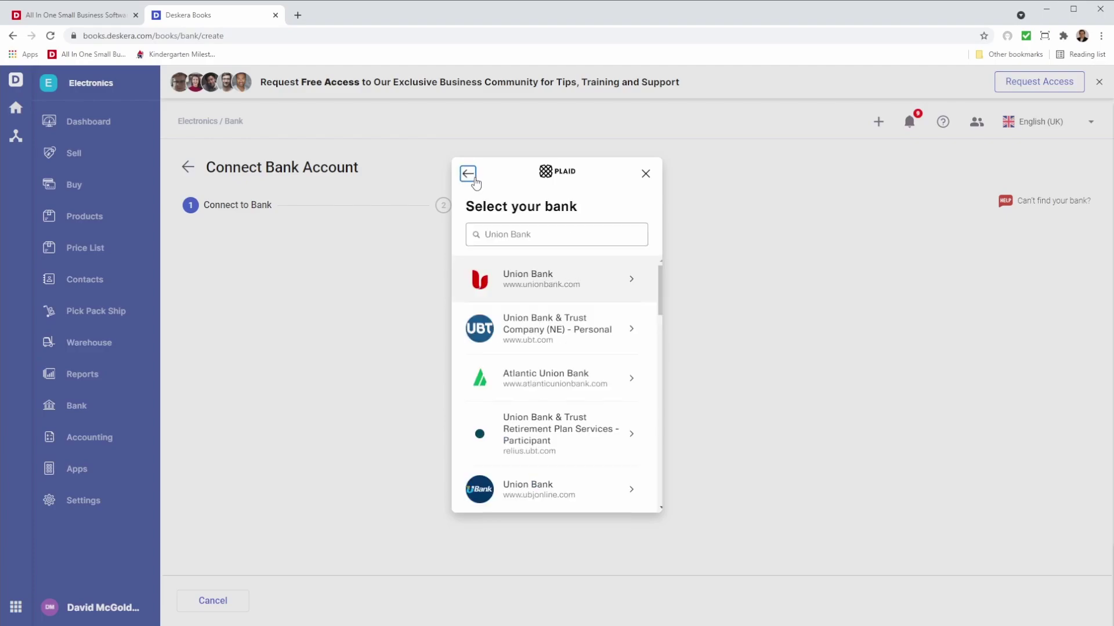
{"action": "left_click", "coordinate": [645, 174]}
- View the accounting overview, and open the Deskera App Marketplace to browse the featured apps
{"action": "left_click", "coordinate": [79, 394]}
{"action": "left_click", "coordinate": [105, 440]}
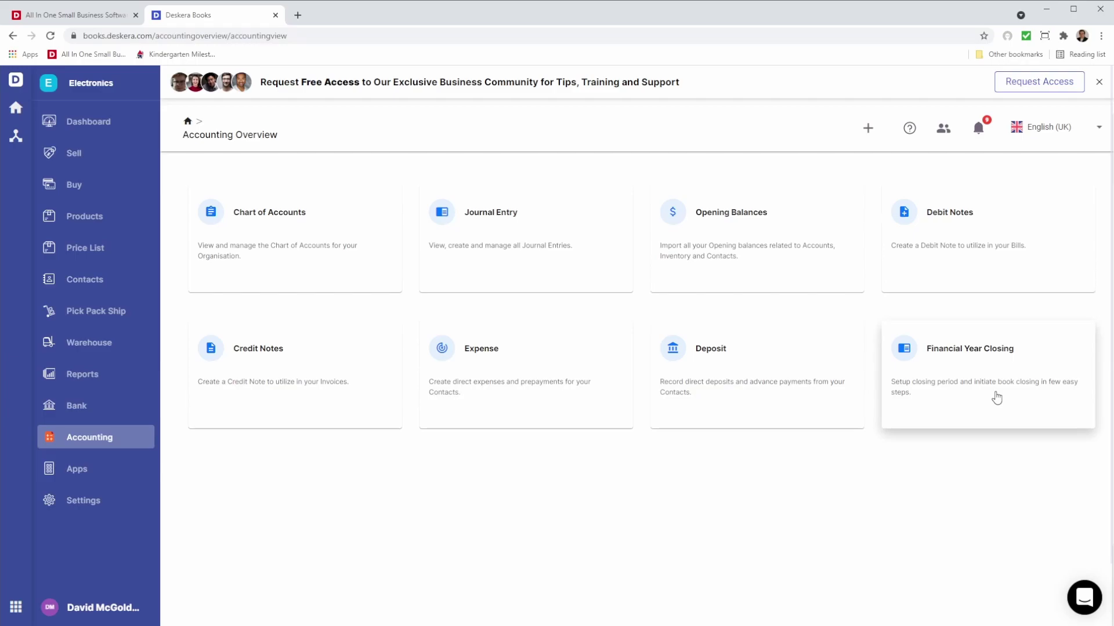
{"action": "left_click", "coordinate": [123, 465]}
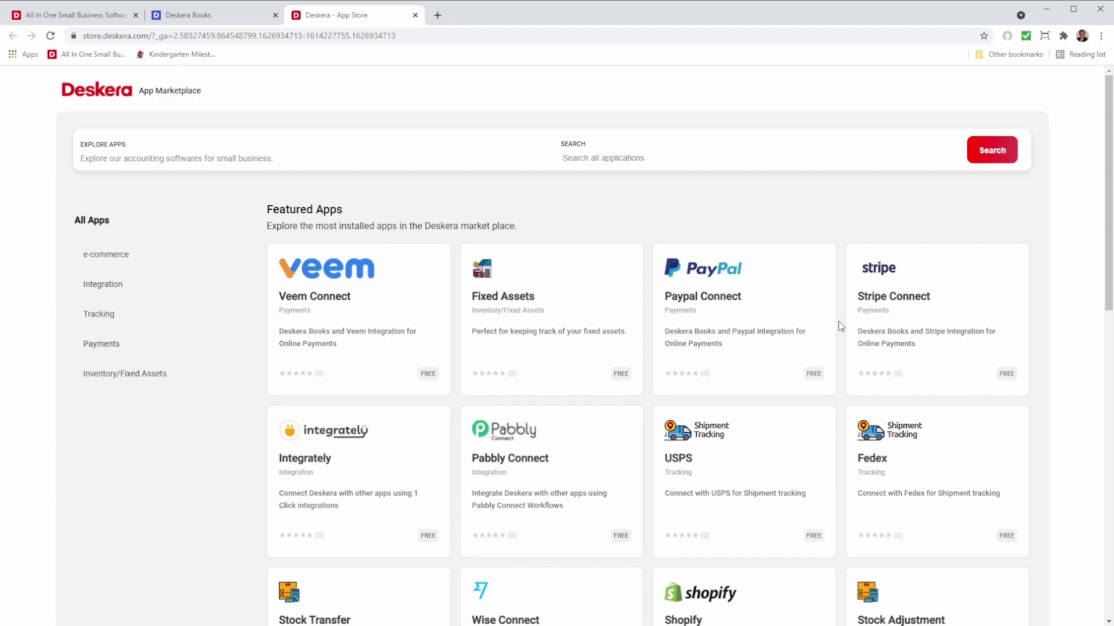
{"action": "scroll", "coordinate": [510, 522], "scroll_direction": "down", "scroll_amount": 3}
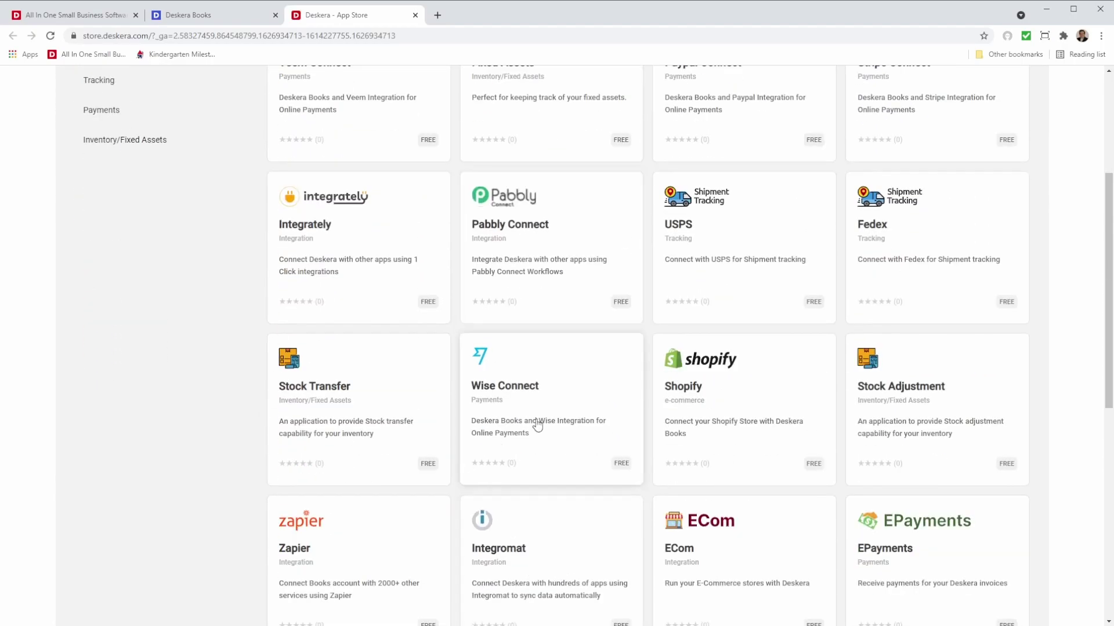
{"action": "scroll", "coordinate": [538, 435], "scroll_direction": "up", "scroll_amount": 2}
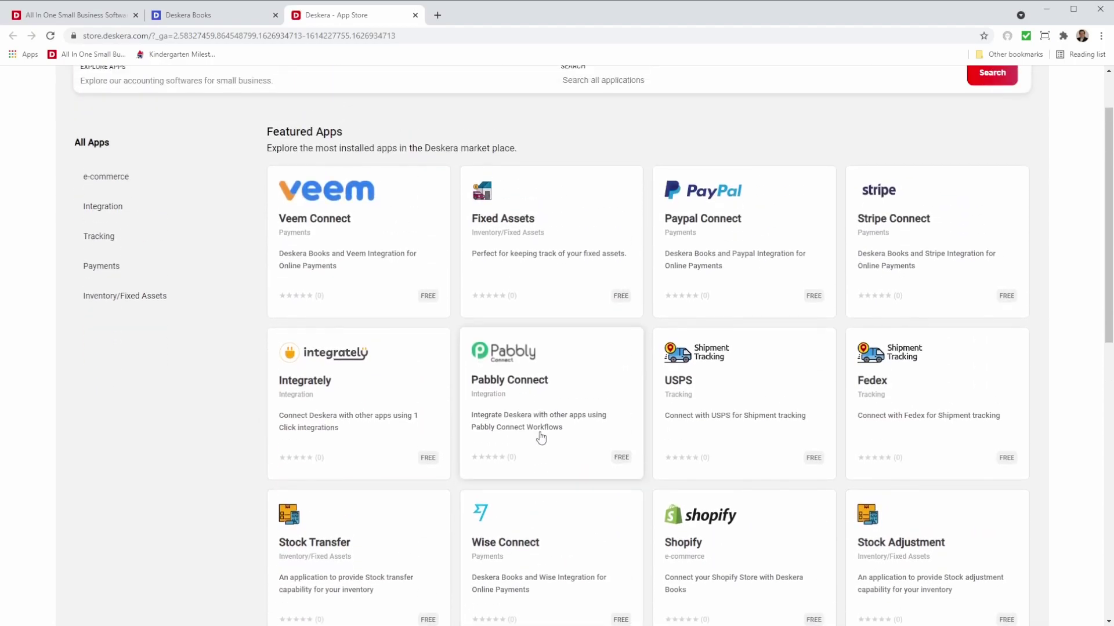
{"action": "scroll", "coordinate": [539, 424], "scroll_direction": "down", "scroll_amount": 5}
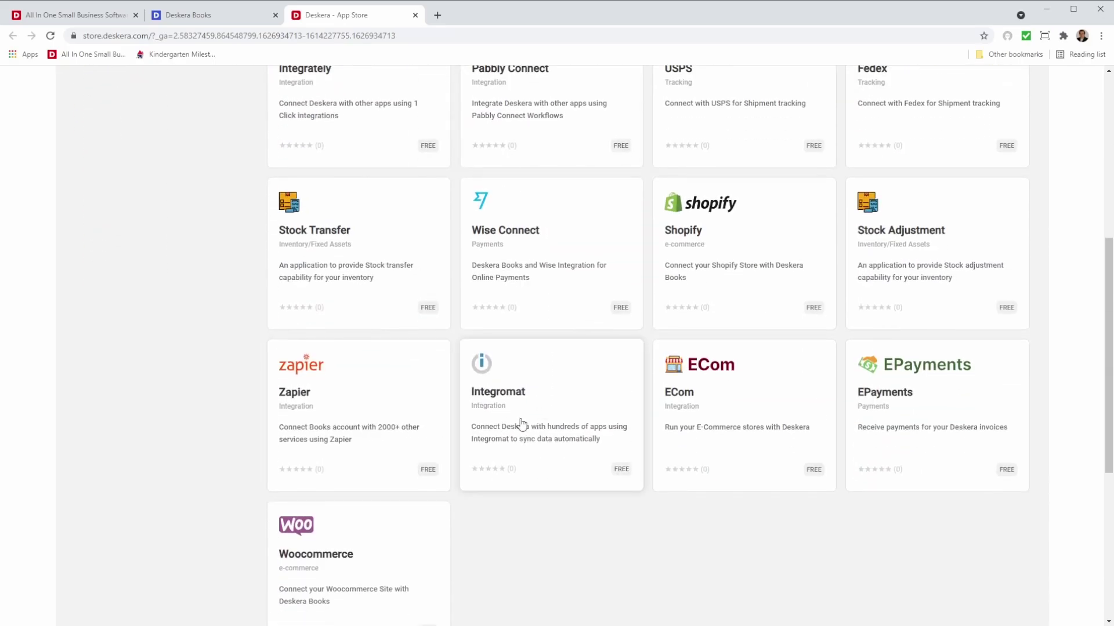
{"action": "scroll", "coordinate": [522, 423], "scroll_direction": "up", "scroll_amount": 4}
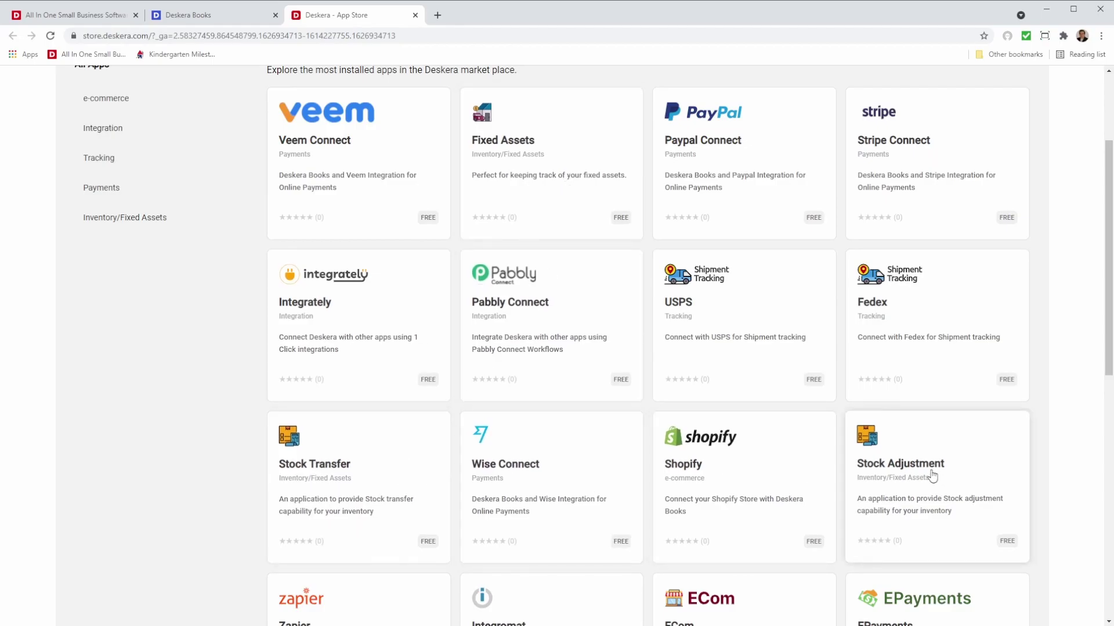
{"action": "scroll", "coordinate": [763, 464], "scroll_direction": "down", "scroll_amount": 4}
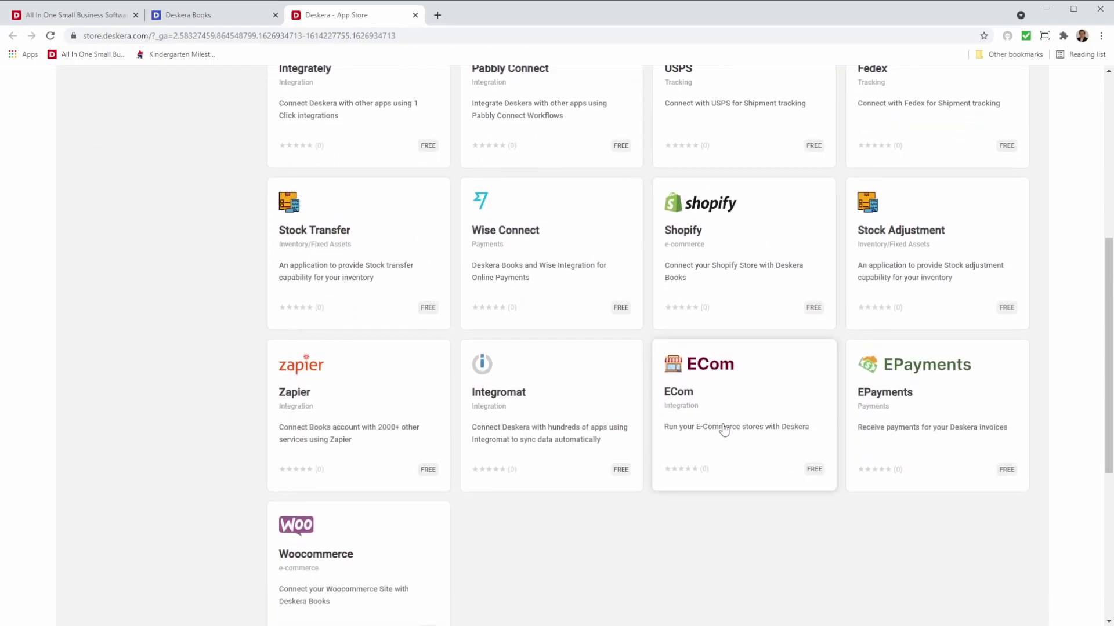
- Launch the ECom app from the marketplace and view its WooCommerce setup, orders, customers and products
{"action": "left_click", "coordinate": [723, 429]}
{"action": "left_click", "coordinate": [711, 223]}
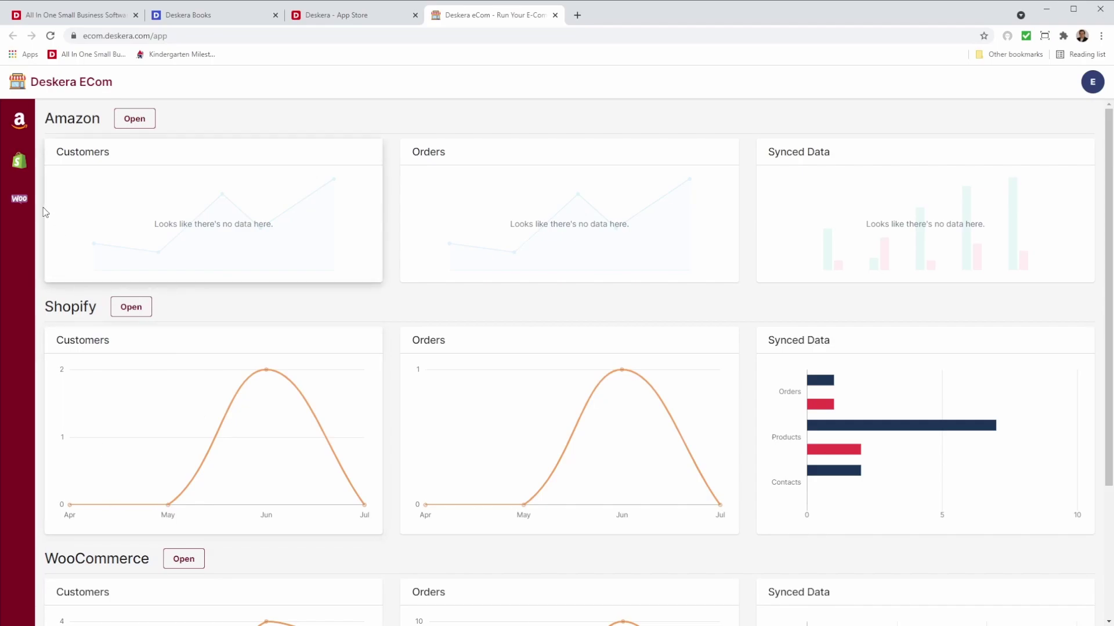
{"action": "left_click", "coordinate": [21, 202]}
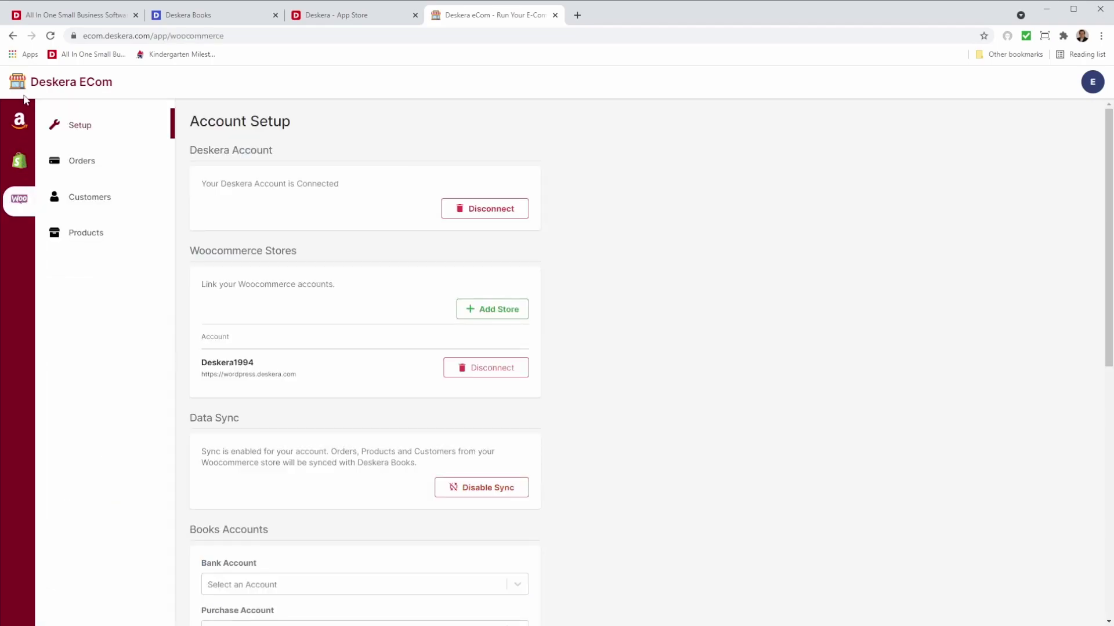
{"action": "left_click", "coordinate": [96, 166]}
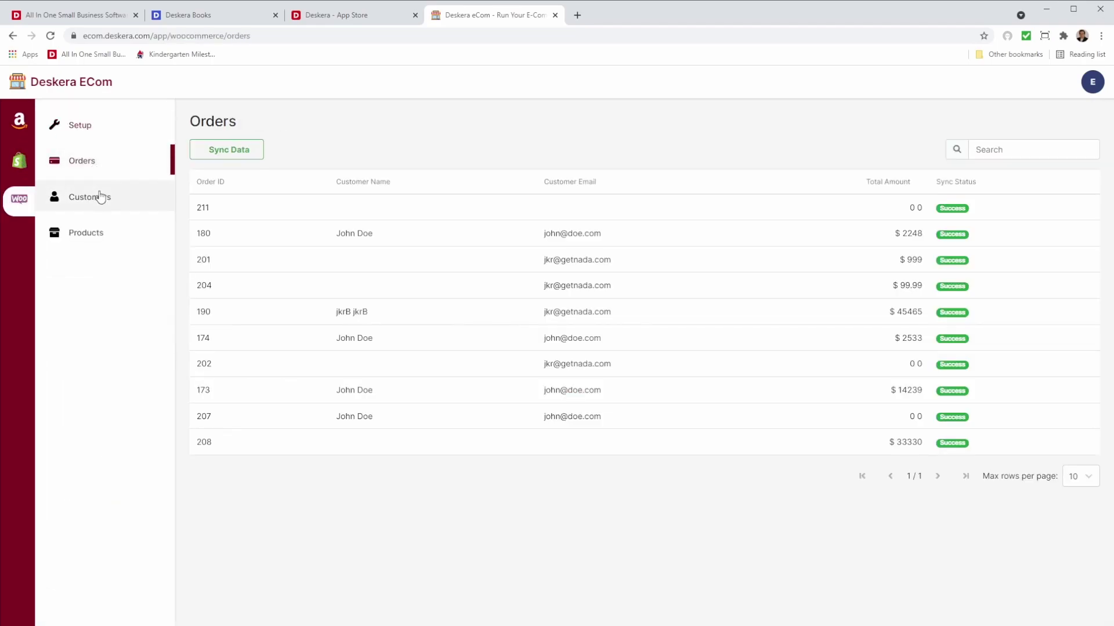
{"action": "left_click", "coordinate": [99, 197]}
{"action": "left_click", "coordinate": [102, 227]}
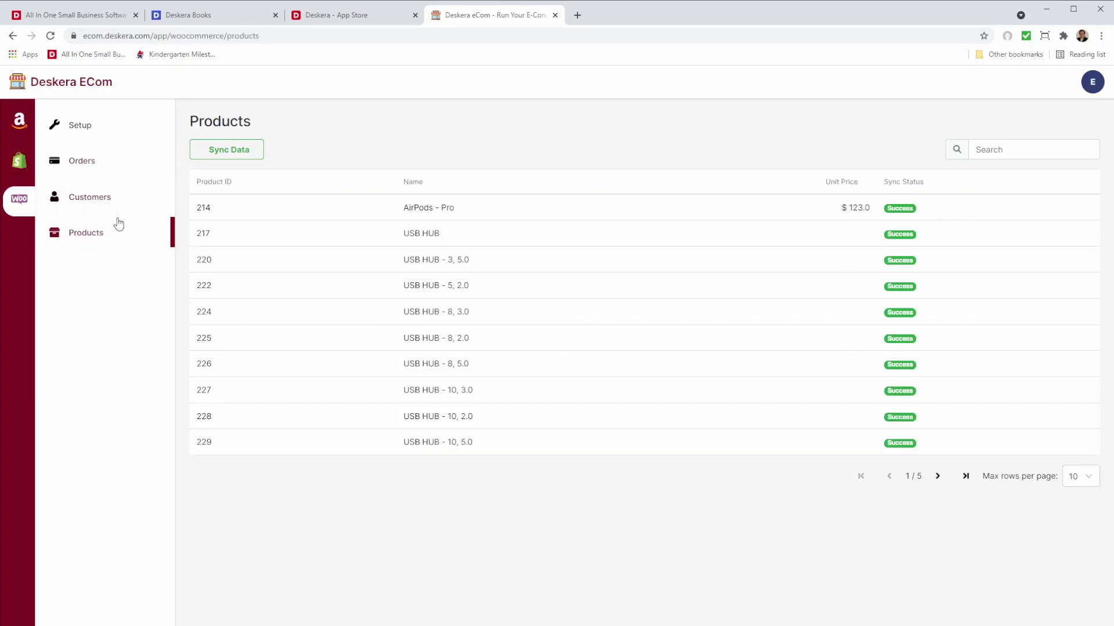
- Close ECom and its marketplace details, and launch the EPayments app to view the invoices due
{"action": "left_click", "coordinate": [555, 15]}
{"action": "left_click", "coordinate": [793, 103]}
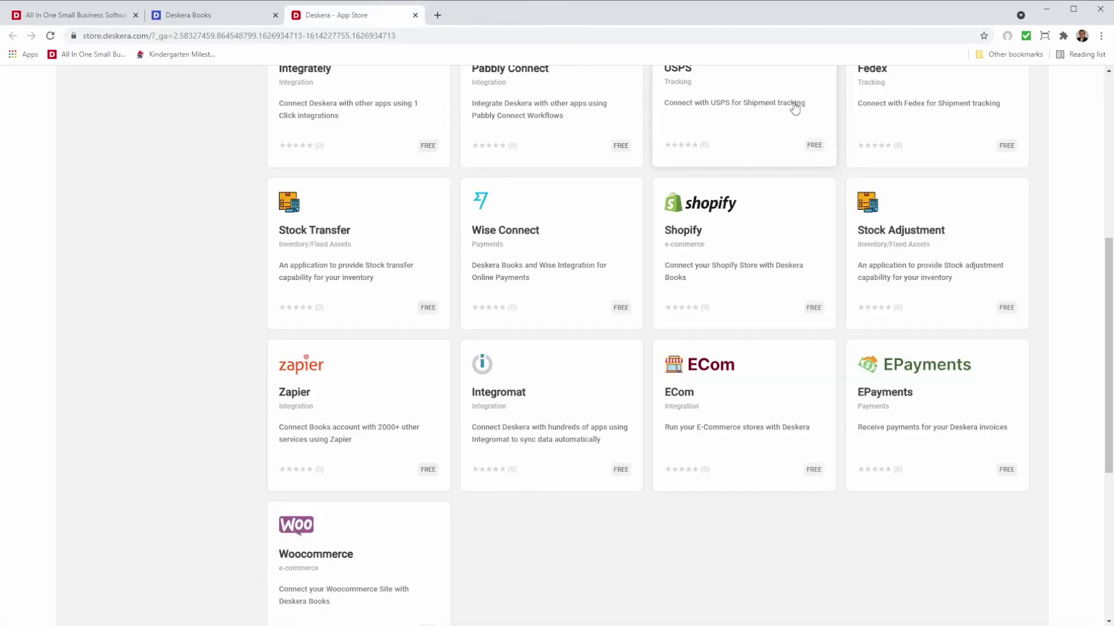
{"action": "left_click", "coordinate": [931, 408]}
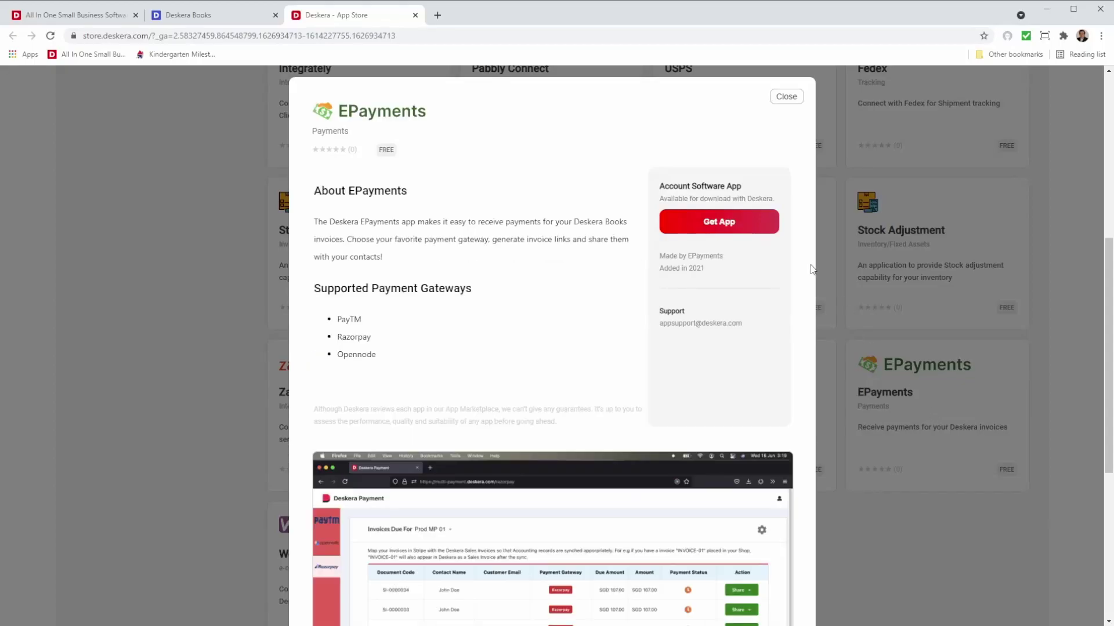
{"action": "left_click", "coordinate": [718, 224]}
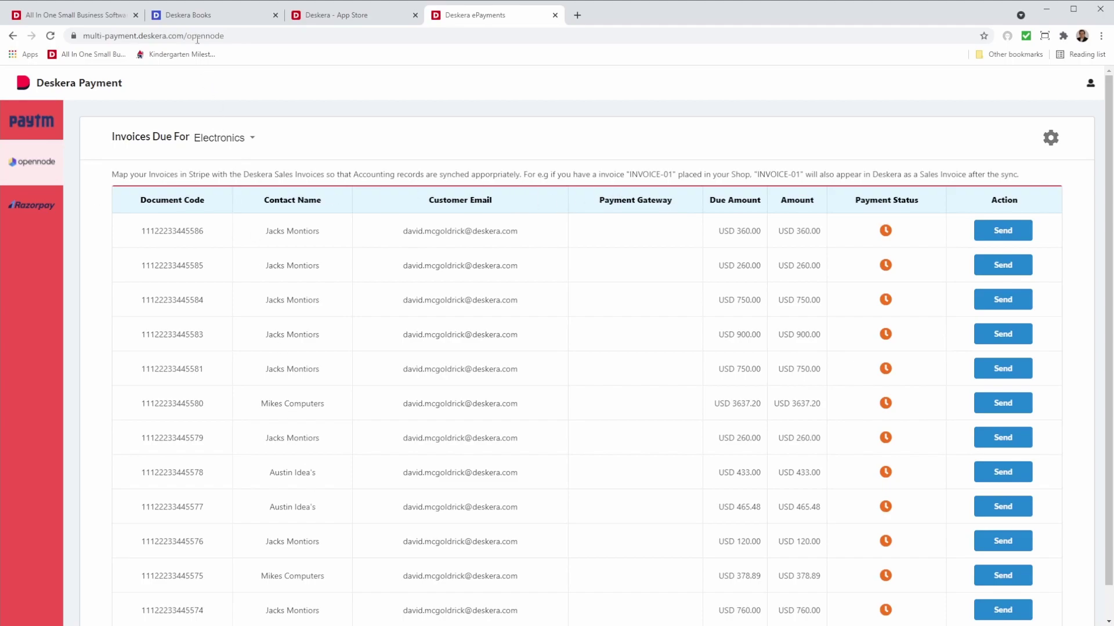
- Return to Deskera Books and turn off the Multiple warehouses and Pick Pack Ship service modules in the settings
{"action": "left_click", "coordinate": [194, 16]}
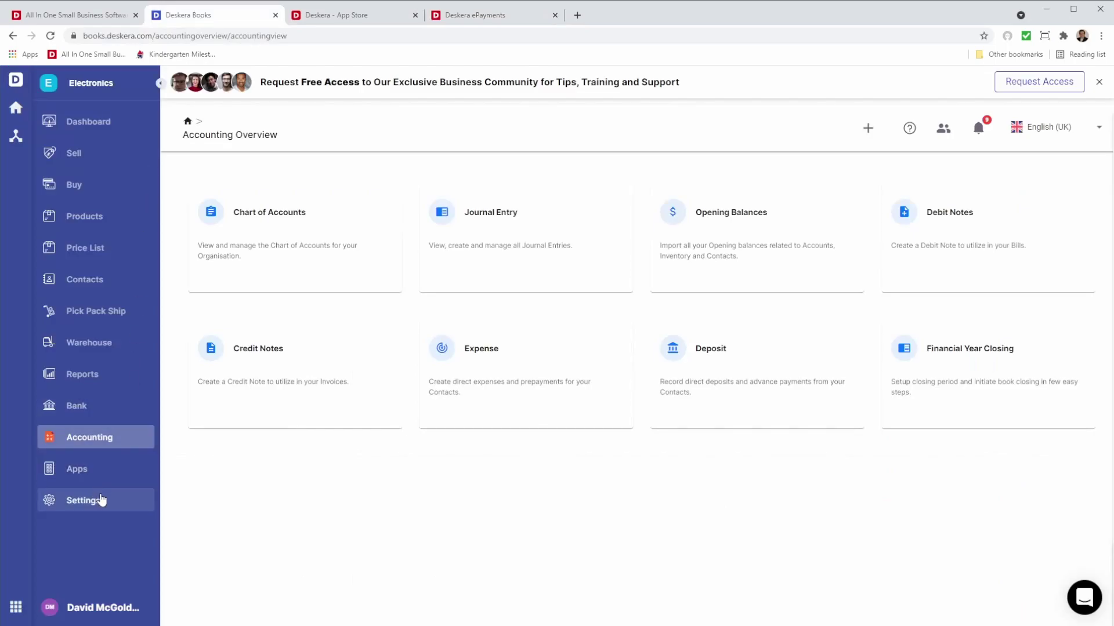
{"action": "left_click", "coordinate": [100, 504]}
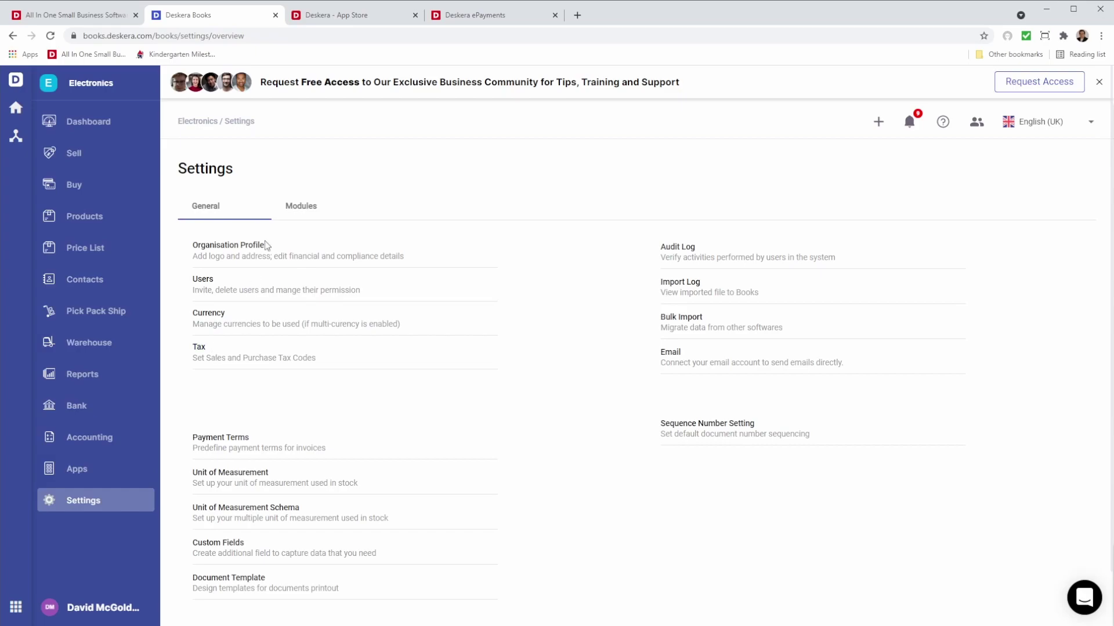
{"action": "left_click", "coordinate": [302, 208]}
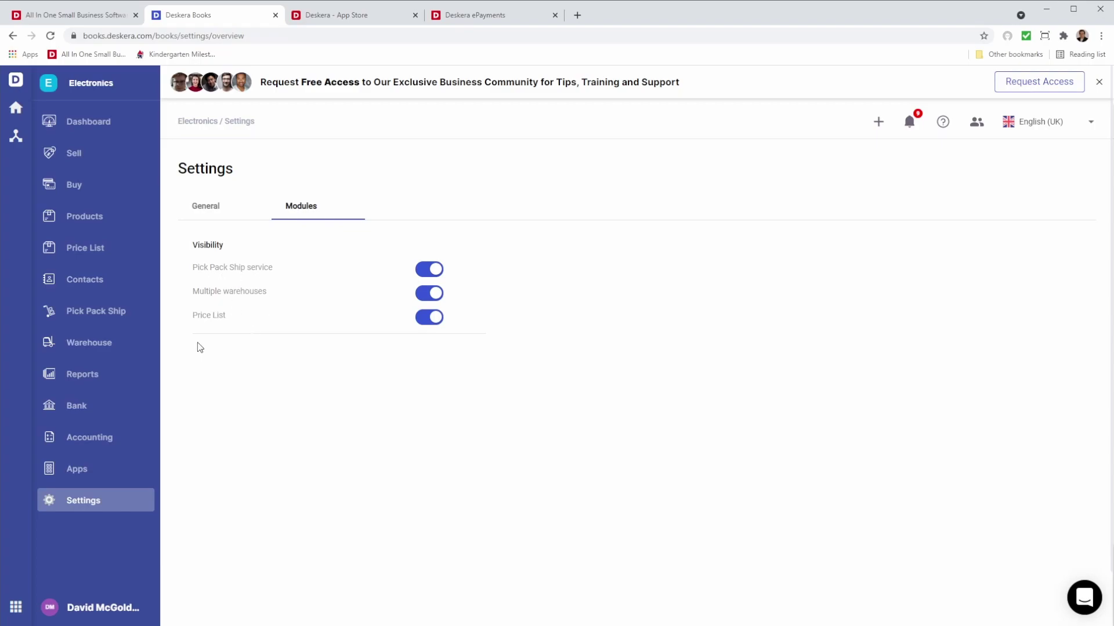
{"action": "left_click", "coordinate": [428, 293]}
{"action": "left_click", "coordinate": [428, 277]}
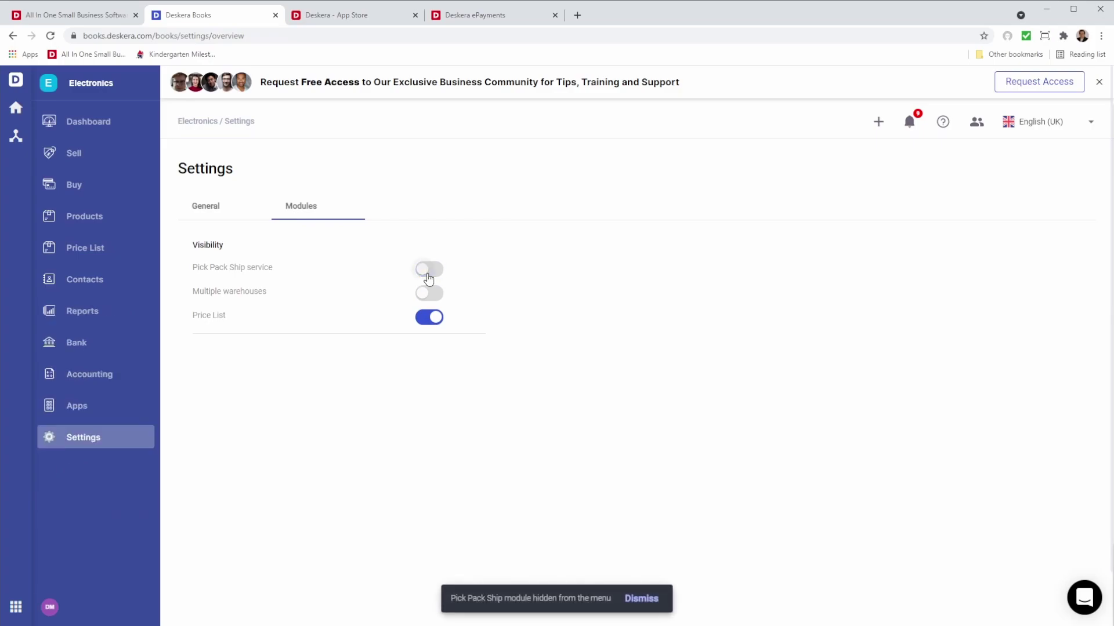